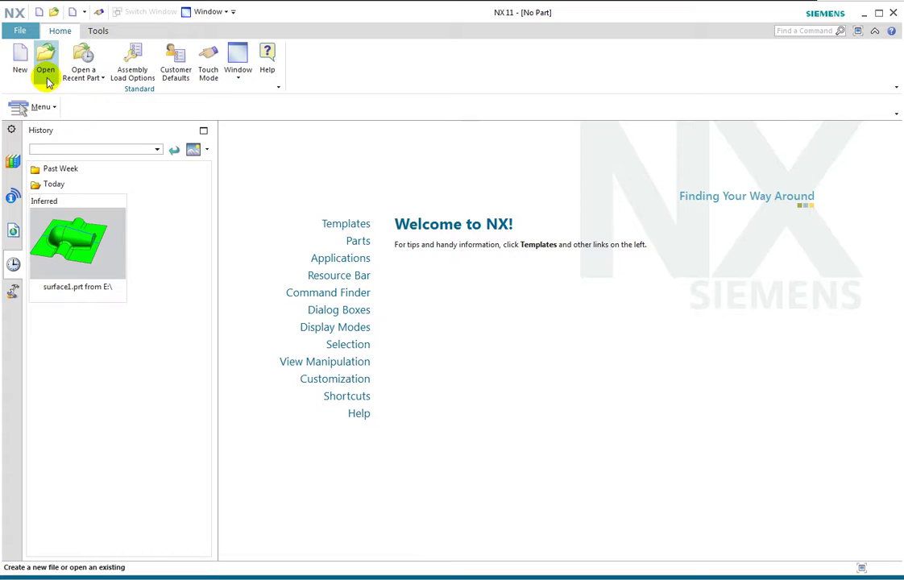
Step: Create a new Model part named surface2
{"action": "left_click", "coordinate": [20, 57]}
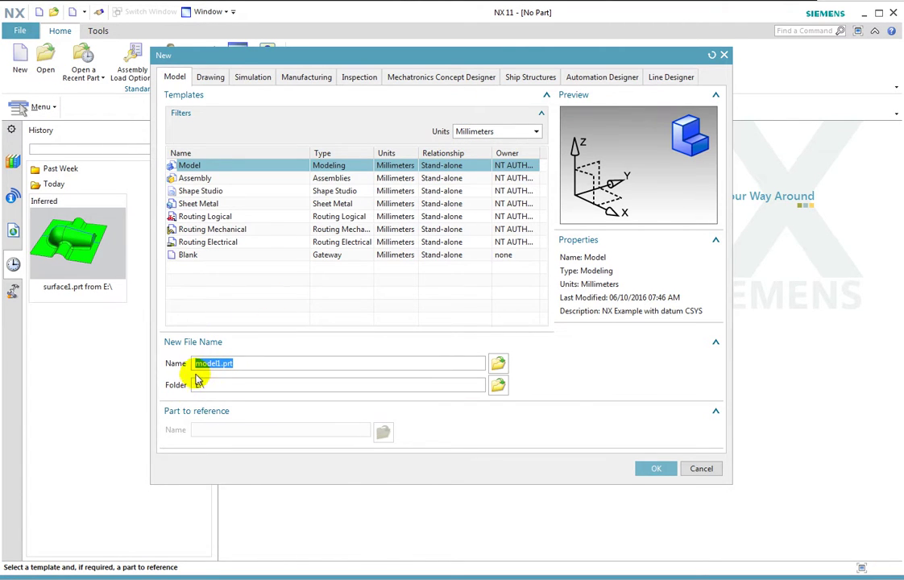
{"action": "right_click", "coordinate": [209, 364]}
{"action": "left_click", "coordinate": [238, 419]}
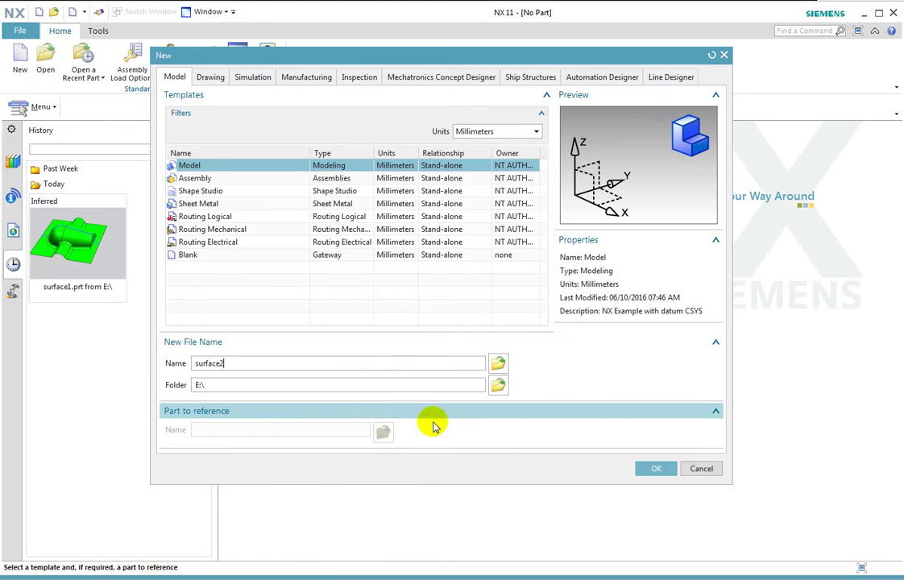
{"action": "left_click", "coordinate": [643, 469]}
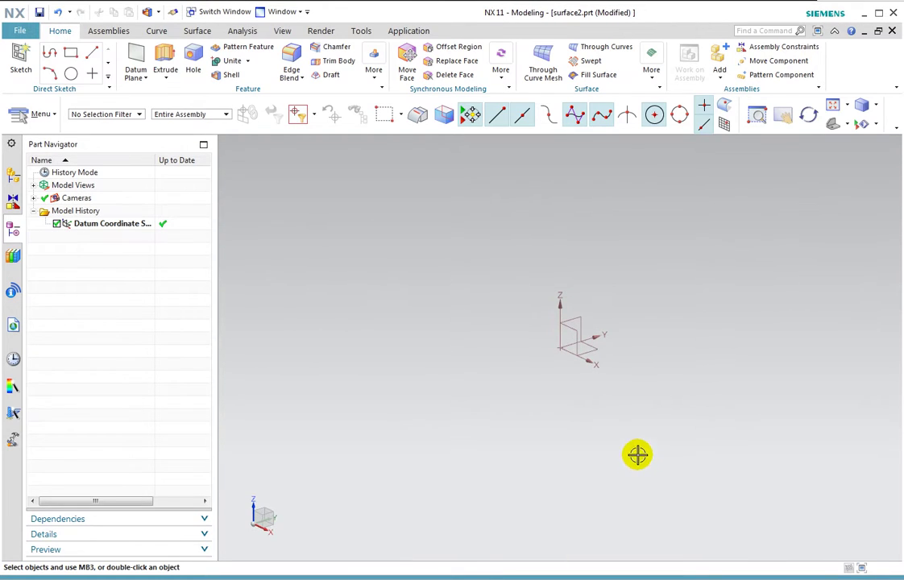
Step: Start a new sketch on the vertical XZ datum plane
{"action": "left_click", "coordinate": [21, 61]}
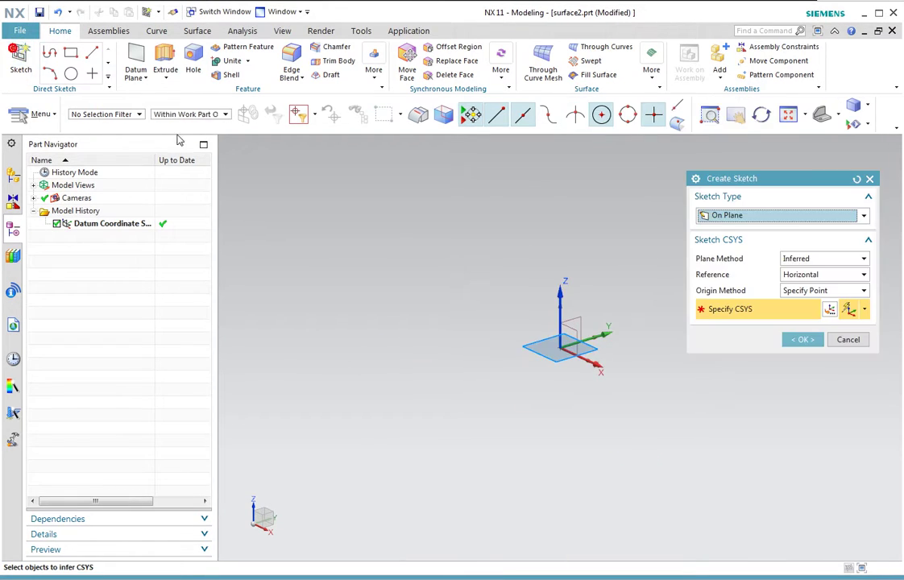
{"action": "left_click", "coordinate": [856, 178]}
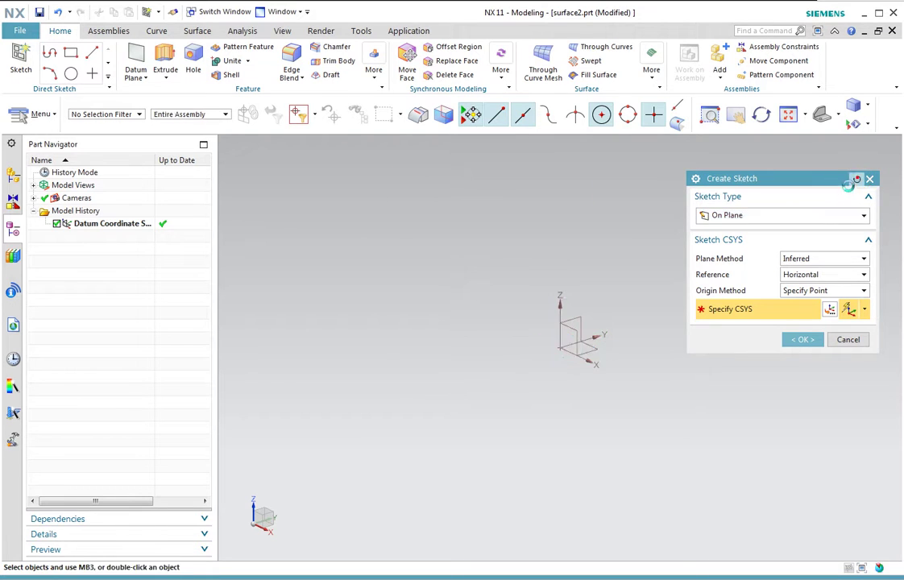
{"action": "left_click", "coordinate": [575, 329]}
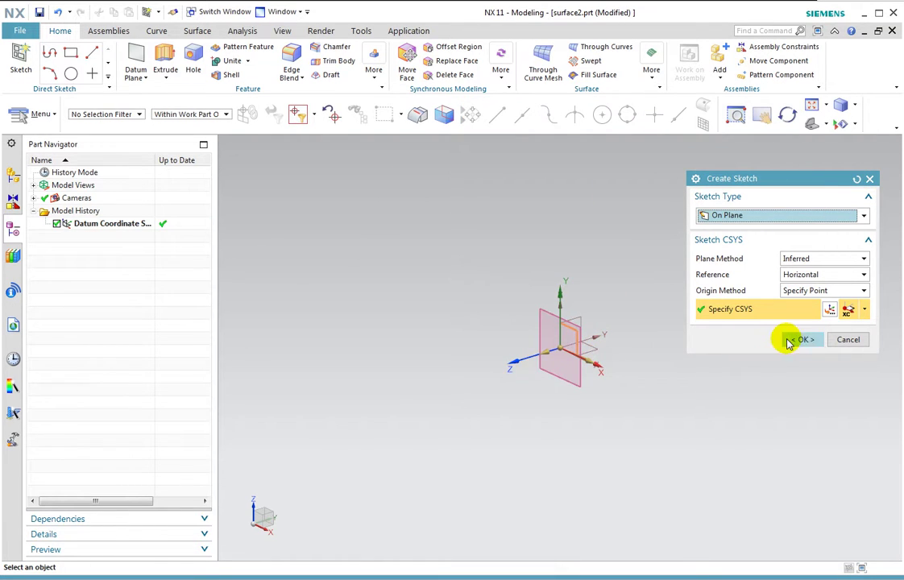
{"action": "left_click", "coordinate": [795, 339]}
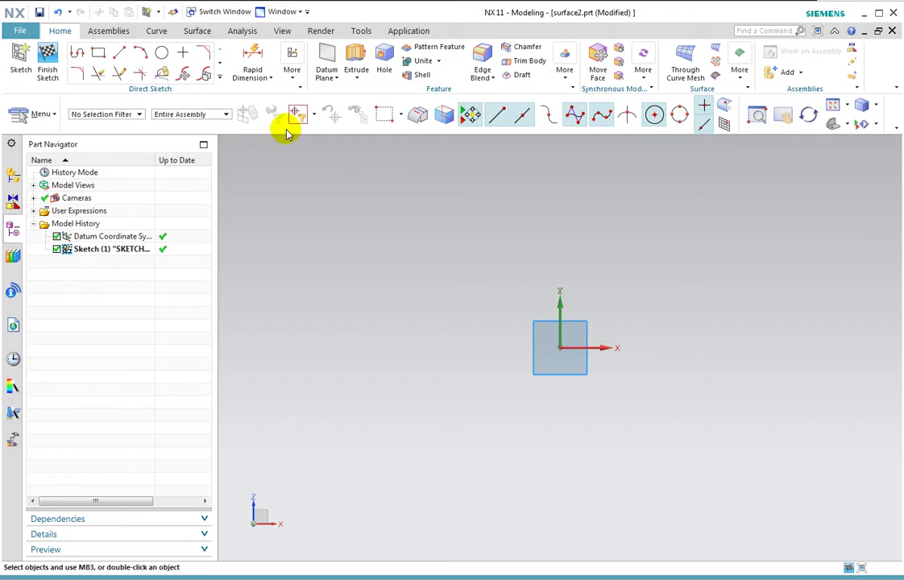
Step: Draw a circle centred on the sketch origin
{"action": "left_click", "coordinate": [161, 56]}
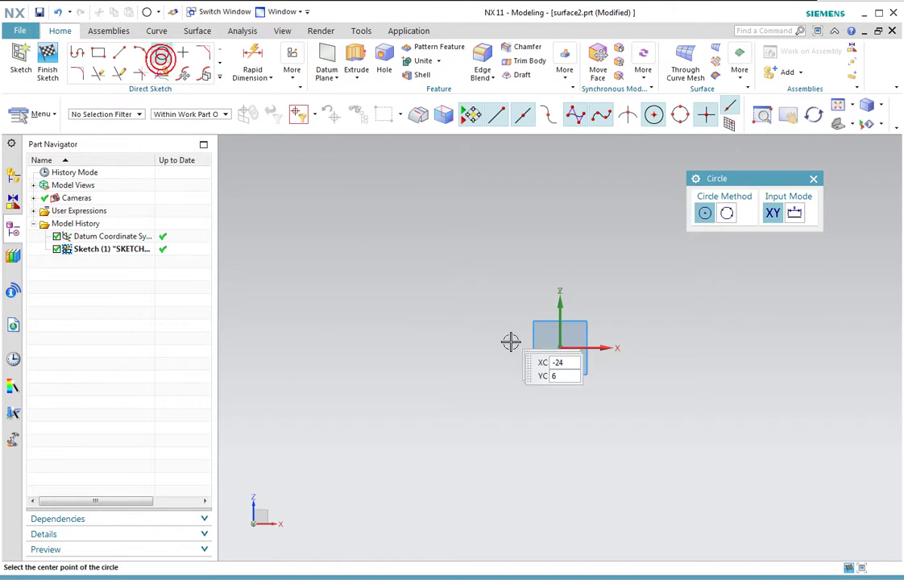
{"action": "left_click", "coordinate": [560, 347]}
{"action": "left_click", "coordinate": [574, 262]}
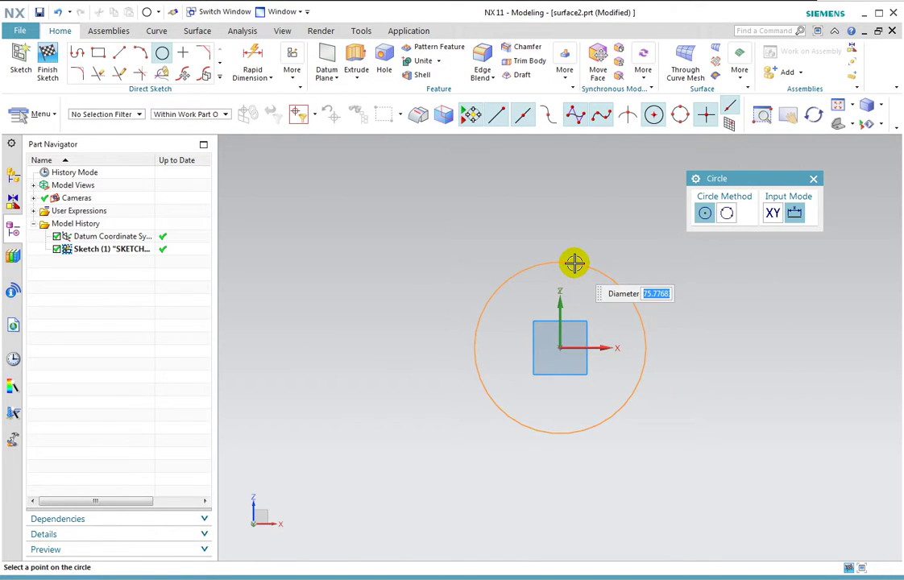
Step: Add a radial dimension to the circle and set its radius to 64
{"action": "left_click", "coordinate": [259, 82]}
{"action": "left_click", "coordinate": [812, 362]}
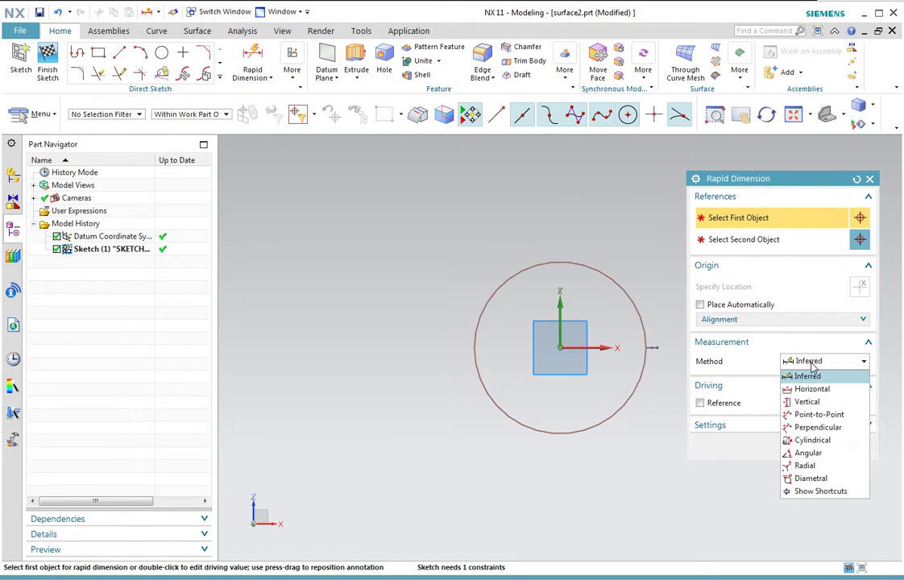
{"action": "left_click", "coordinate": [803, 466]}
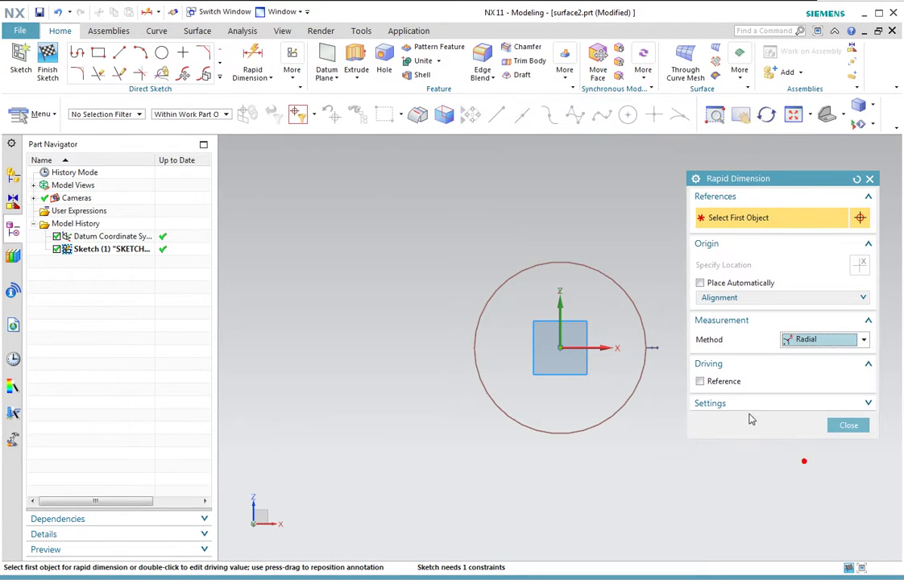
{"action": "left_click", "coordinate": [607, 283]}
{"action": "left_click", "coordinate": [612, 233]}
{"action": "type", "text": "64"}
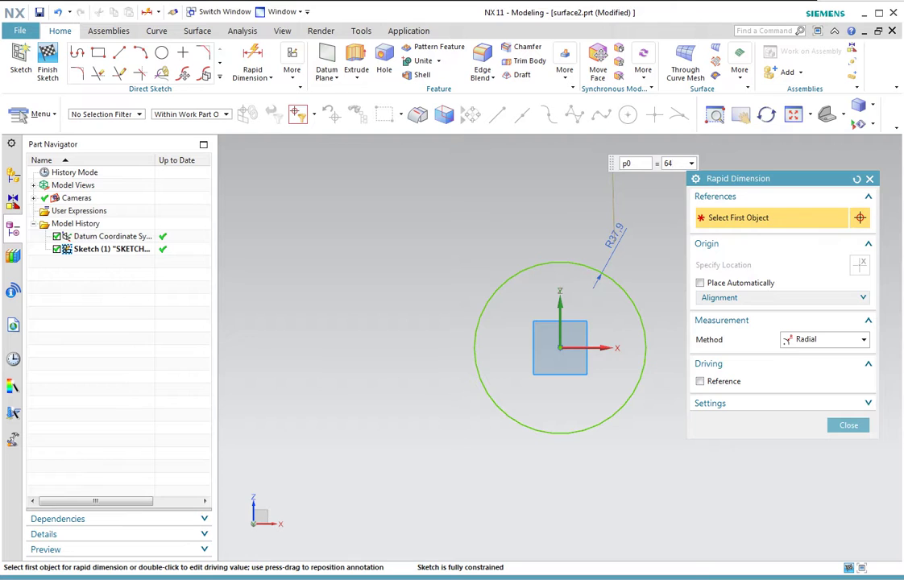
{"action": "key", "text": "Return"}
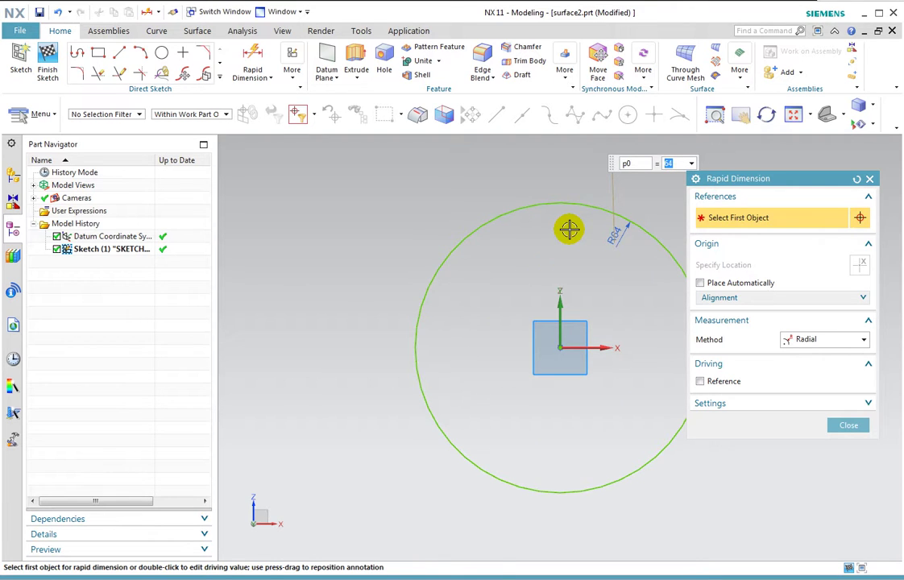
{"action": "left_click", "coordinate": [853, 425]}
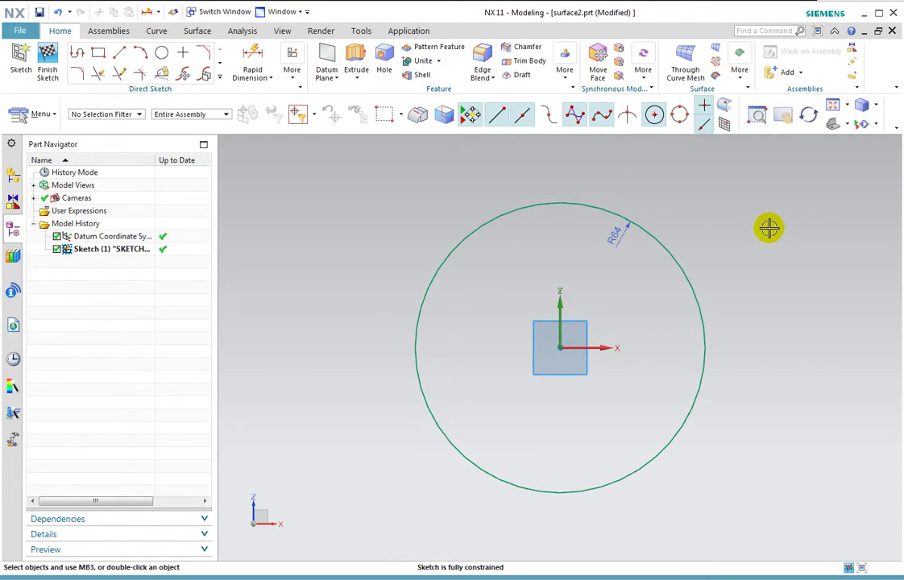
{"action": "scroll", "coordinate": [768, 228], "scroll_direction": "up", "scroll_amount": 1}
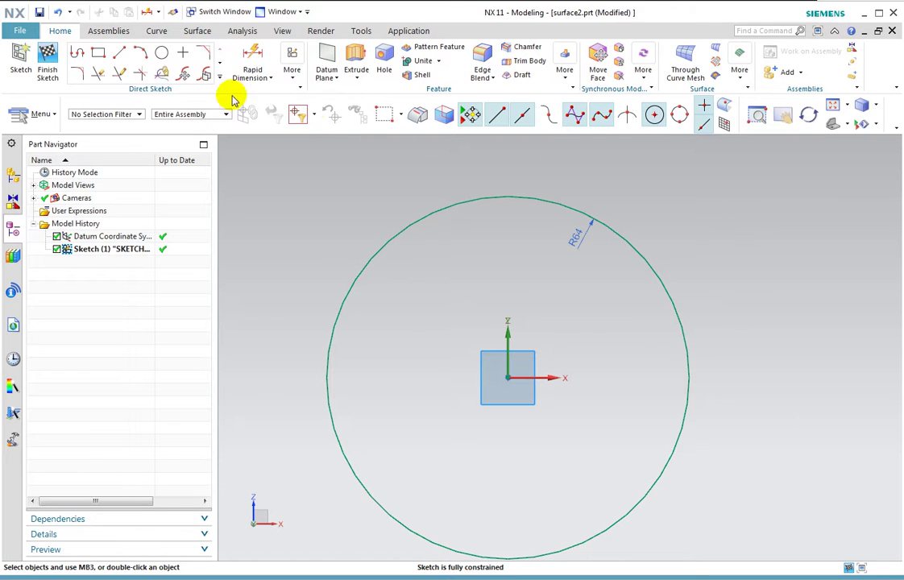
Step: Sketch a connected horizontal-then-vertical profile starting at the circle centre
{"action": "left_click", "coordinate": [75, 53]}
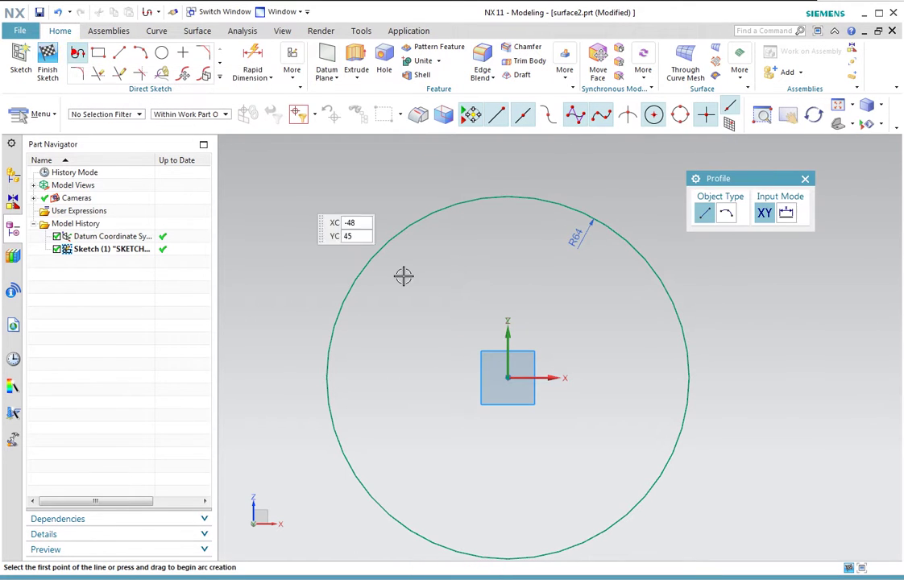
{"action": "left_click", "coordinate": [504, 377]}
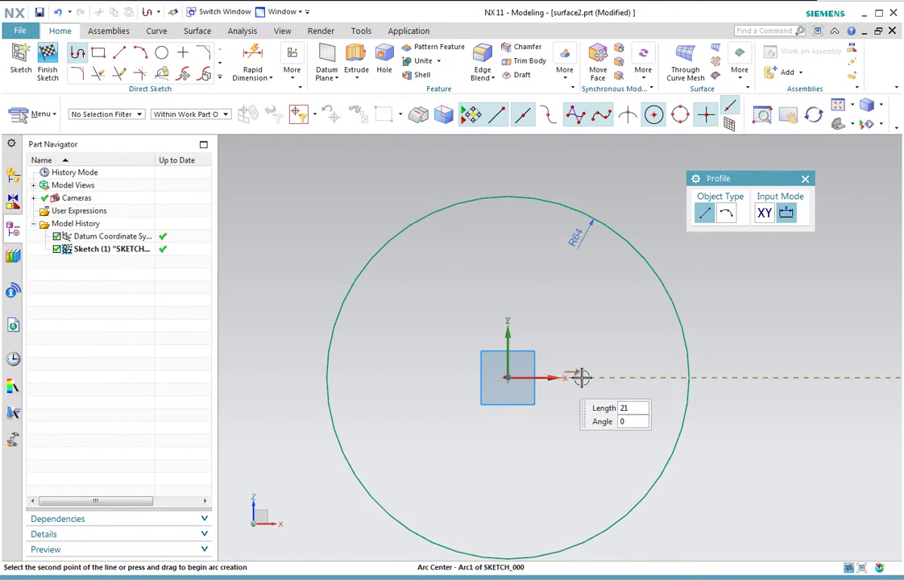
{"action": "left_click", "coordinate": [662, 377]}
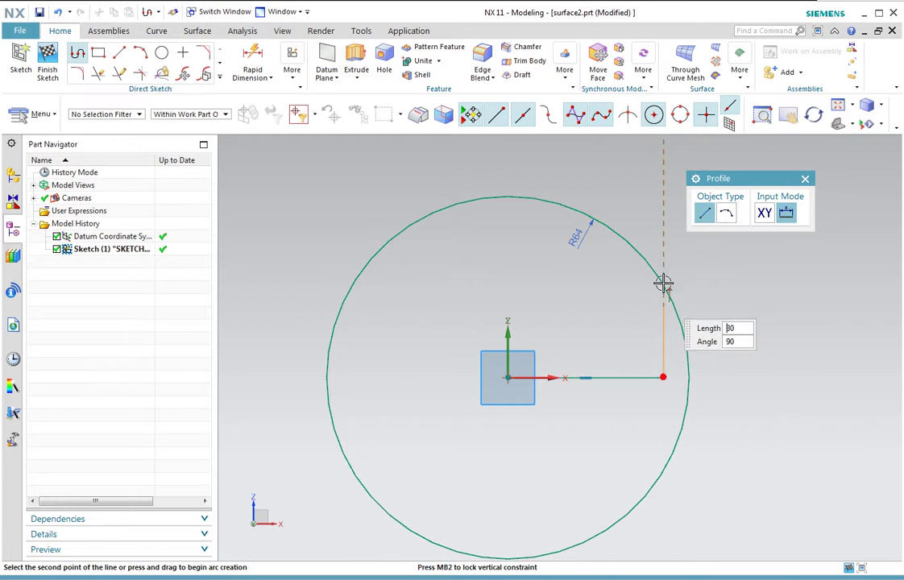
{"action": "left_click", "coordinate": [662, 218]}
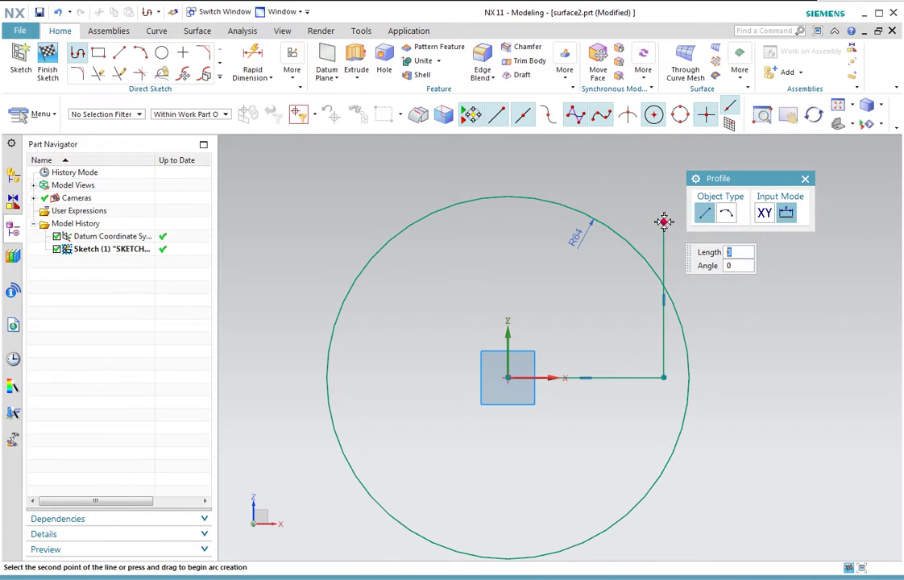
Step: Add a vertical line from the centre past the circle top, plus a slanted line from the horizontal line's end
{"action": "left_click", "coordinate": [119, 53]}
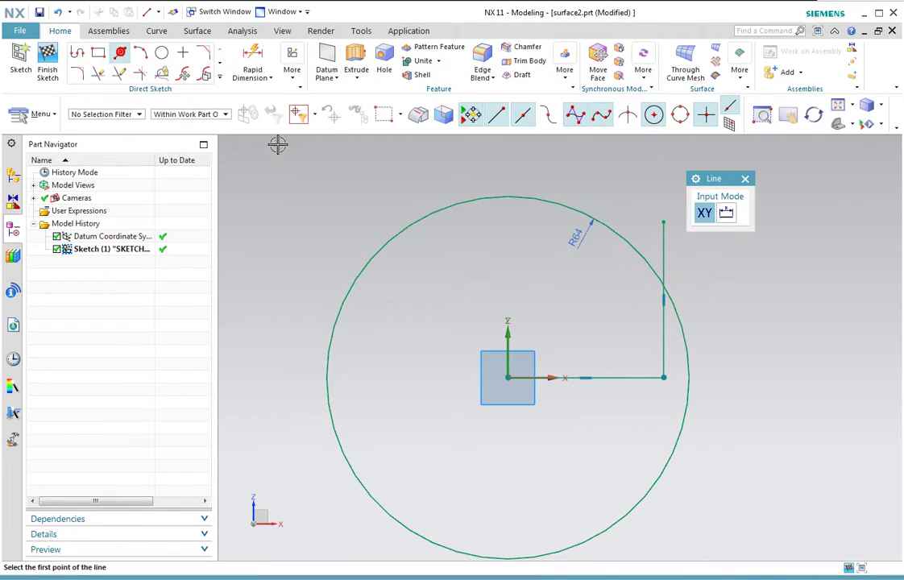
{"action": "left_click", "coordinate": [504, 377]}
{"action": "left_click", "coordinate": [507, 174]}
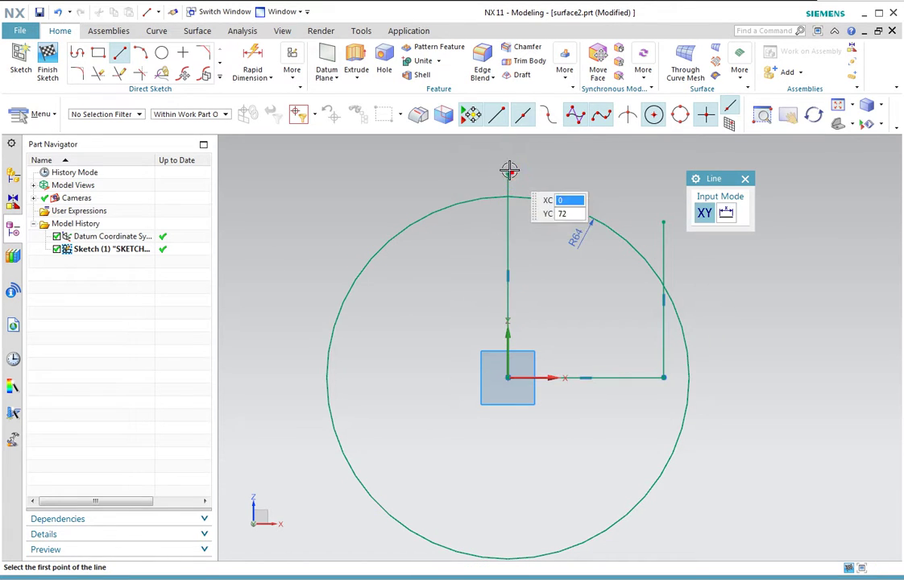
{"action": "left_click", "coordinate": [662, 377]}
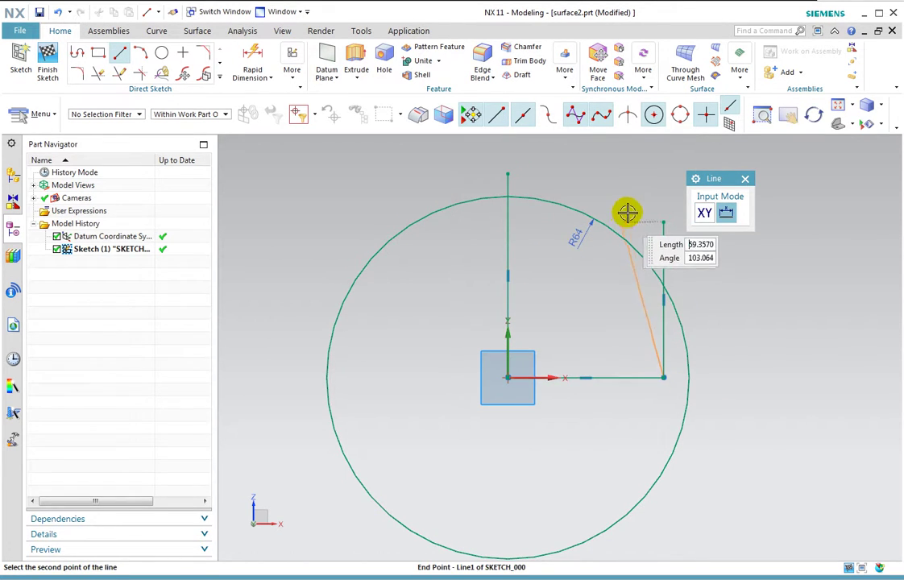
{"action": "left_click", "coordinate": [636, 206]}
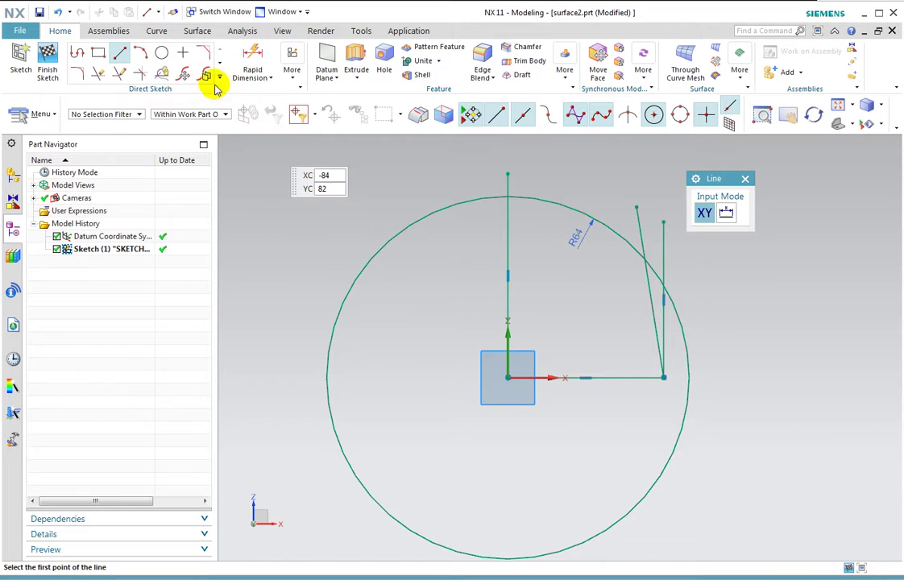
Step: Trim the slanted line's outer tip and the excess circle, leaving the R64 arc
{"action": "left_click", "coordinate": [99, 74]}
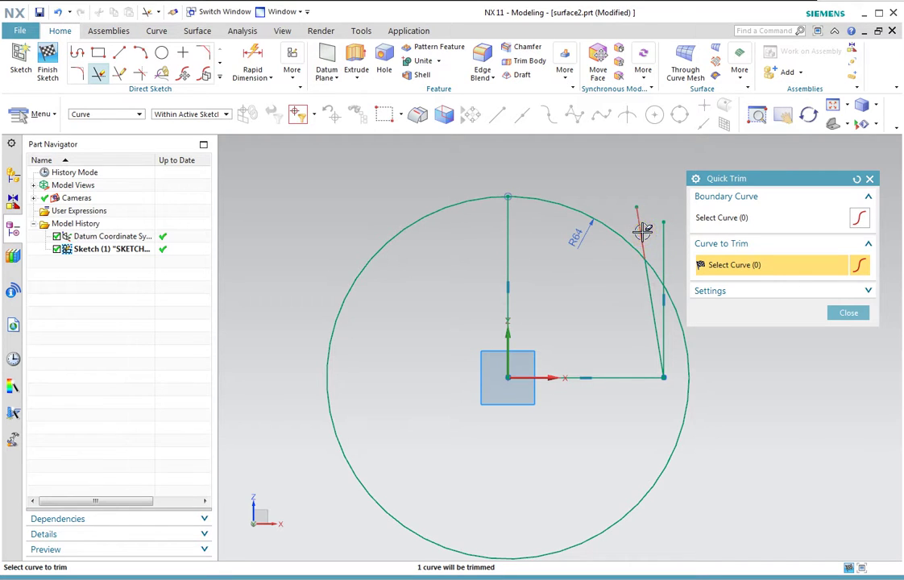
{"action": "left_click", "coordinate": [651, 266]}
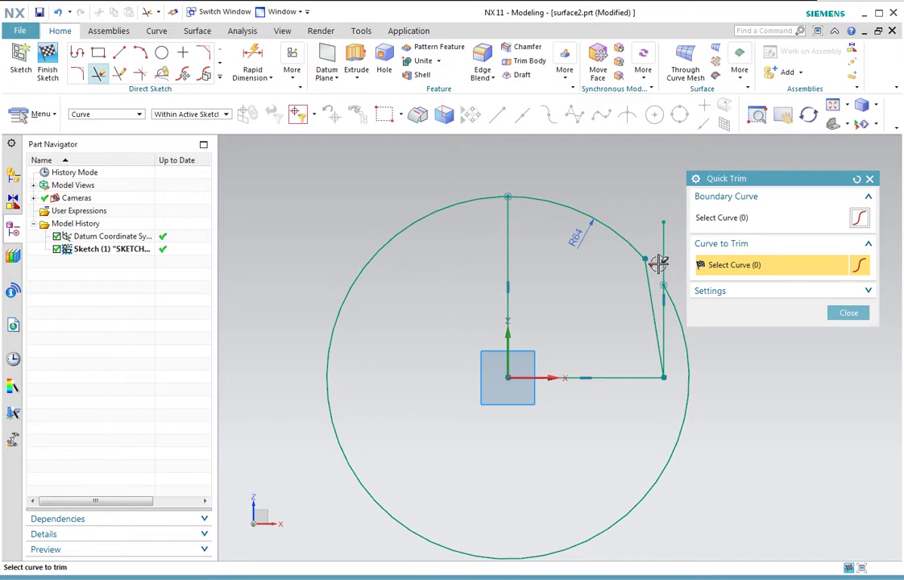
{"action": "left_click", "coordinate": [674, 305]}
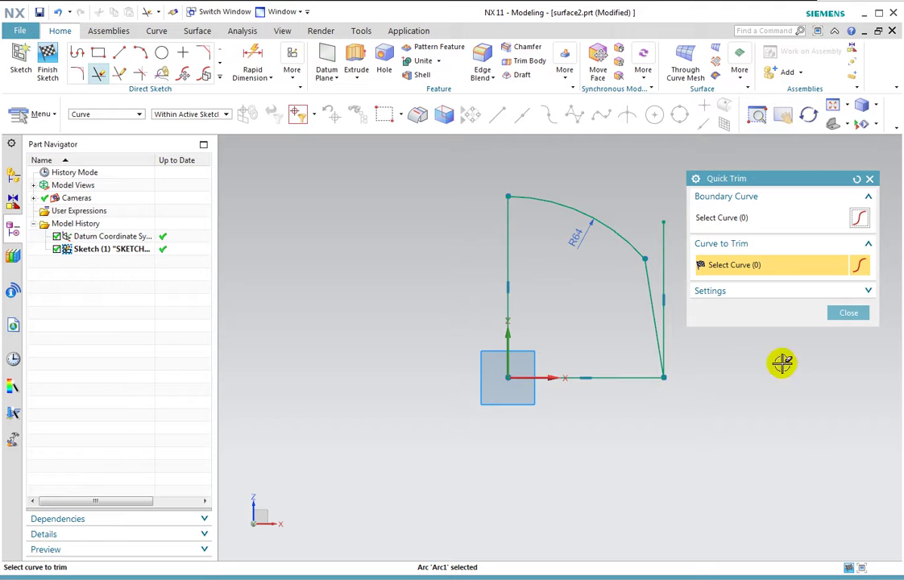
Step: Convert the right vertical line into a reference line
{"action": "left_click", "coordinate": [851, 315]}
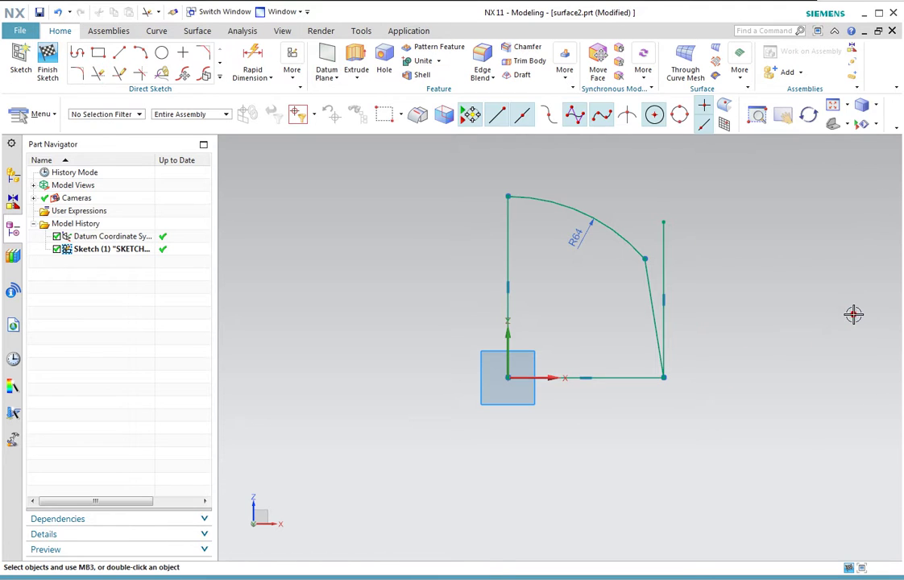
{"action": "scroll", "coordinate": [773, 221], "scroll_direction": "down", "scroll_amount": 2}
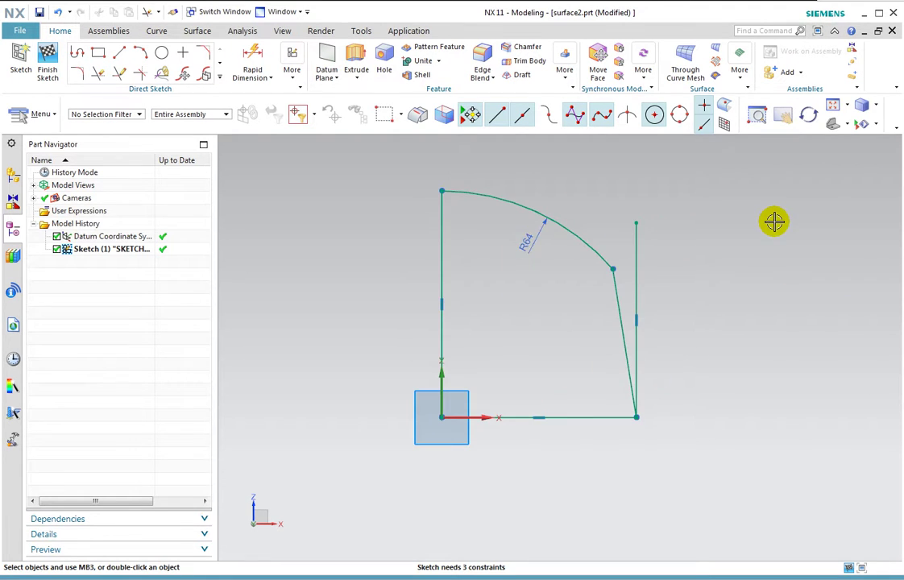
{"action": "left_click", "coordinate": [636, 279]}
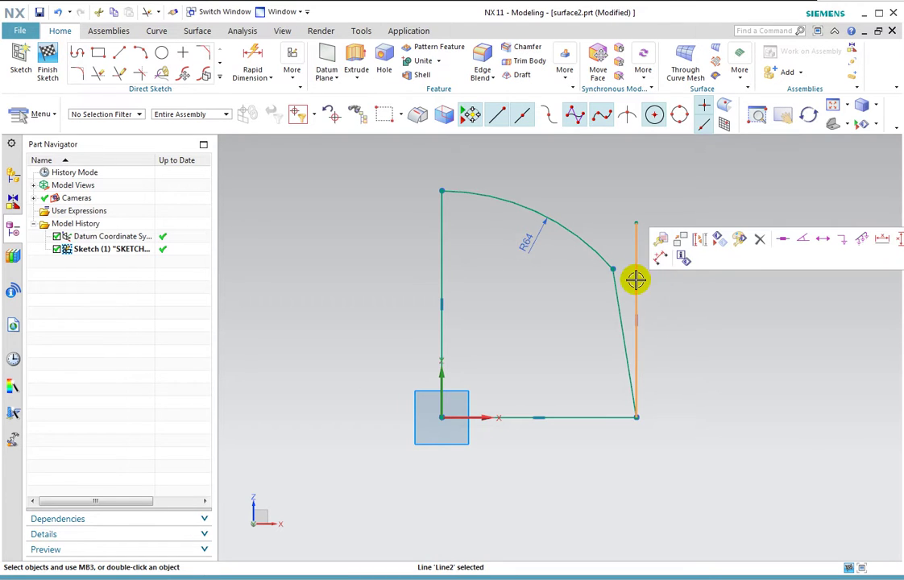
{"action": "left_click", "coordinate": [699, 240]}
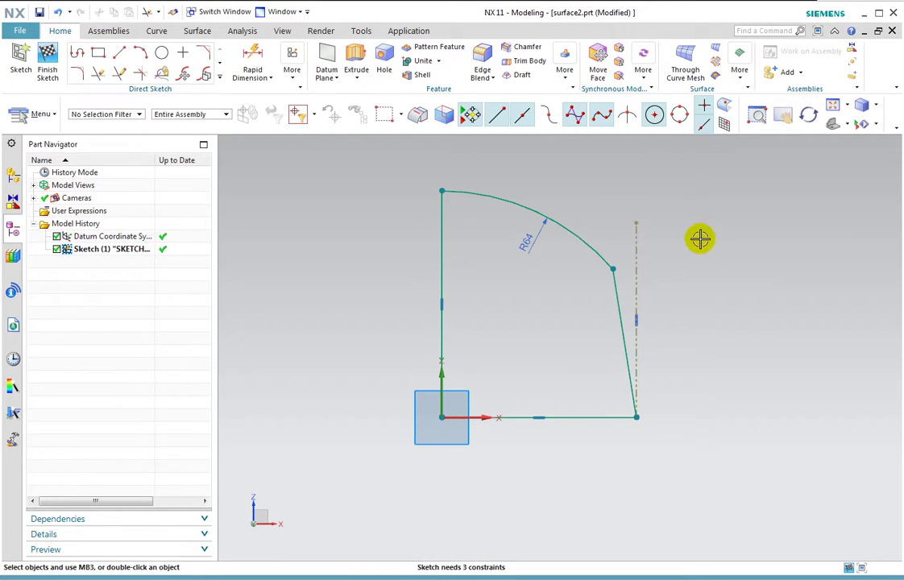
Step: Dimension the slanted right line at 5° from the vertical reference line
{"action": "left_click", "coordinate": [252, 58]}
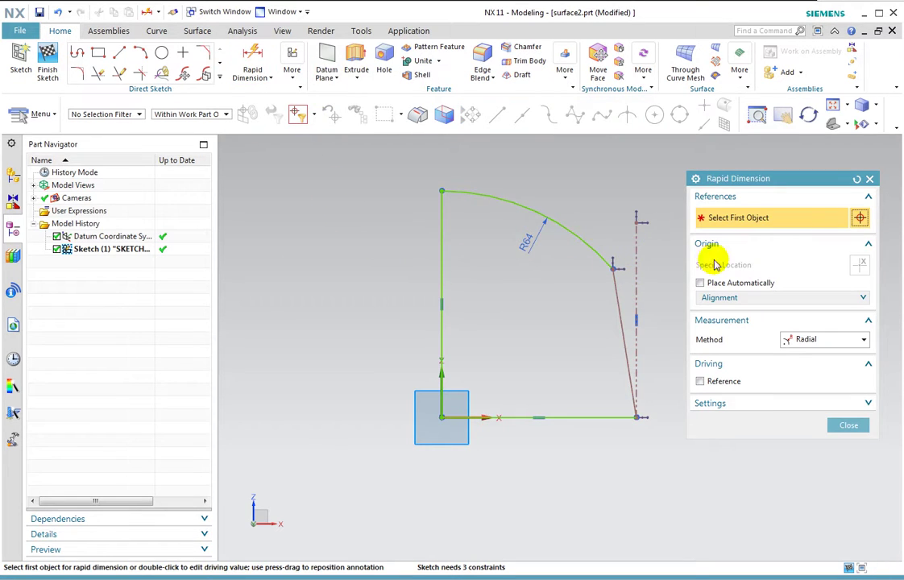
{"action": "left_click", "coordinate": [804, 339]}
{"action": "left_click", "coordinate": [803, 356]}
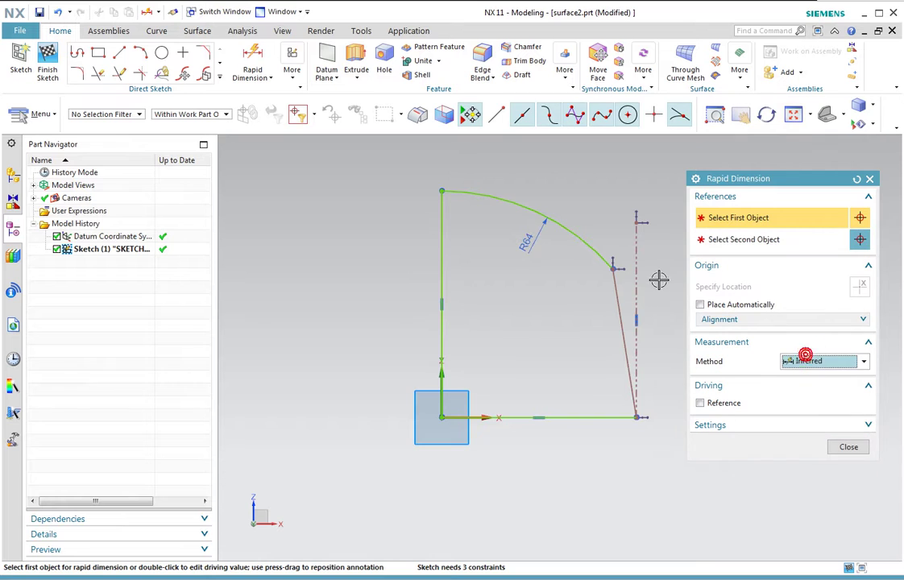
{"action": "left_click", "coordinate": [637, 261]}
{"action": "left_click", "coordinate": [616, 293]}
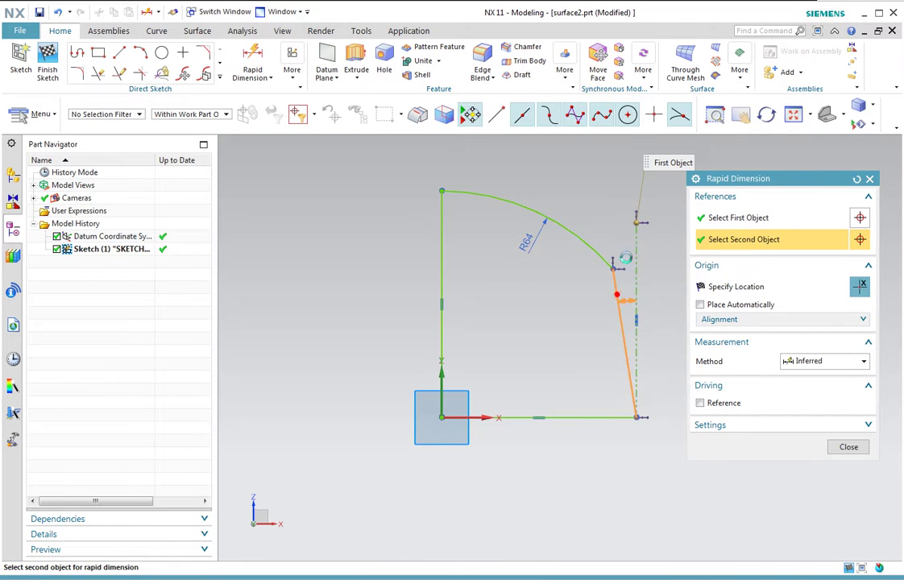
{"action": "left_click", "coordinate": [620, 198]}
{"action": "type", "text": "5"}
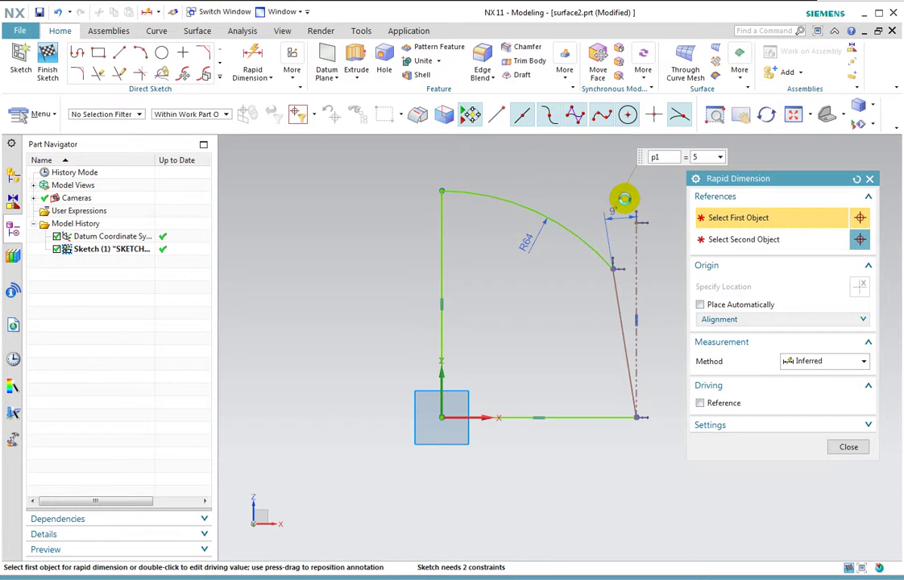
{"action": "key", "text": "Return"}
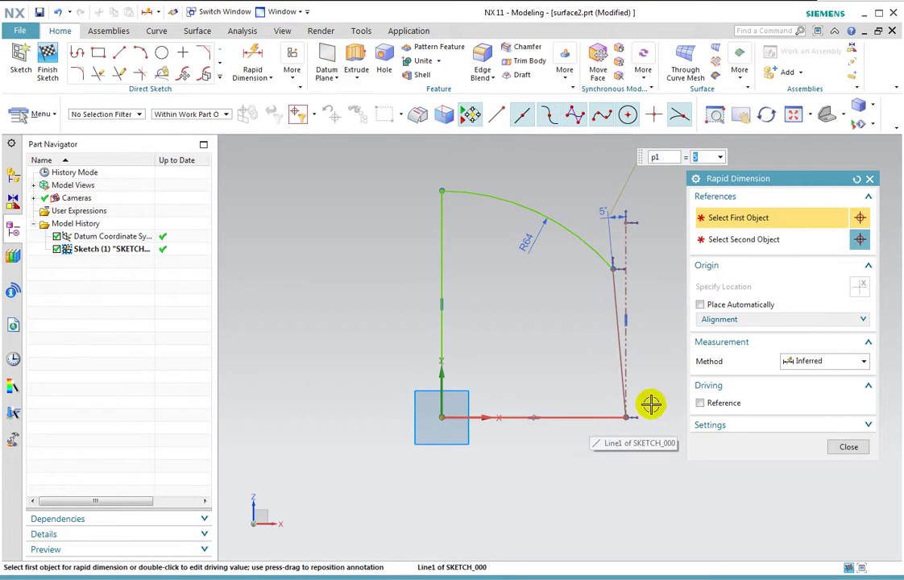
Step: Dimension the base line to 60 and reposition the 5° angle label
{"action": "left_click", "coordinate": [570, 418]}
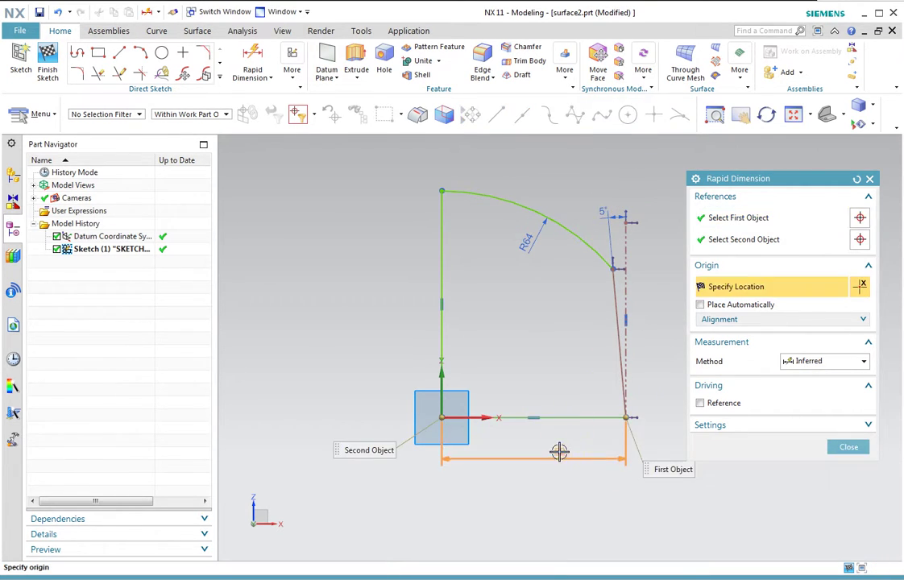
{"action": "left_click", "coordinate": [561, 447]}
{"action": "type", "text": "60"}
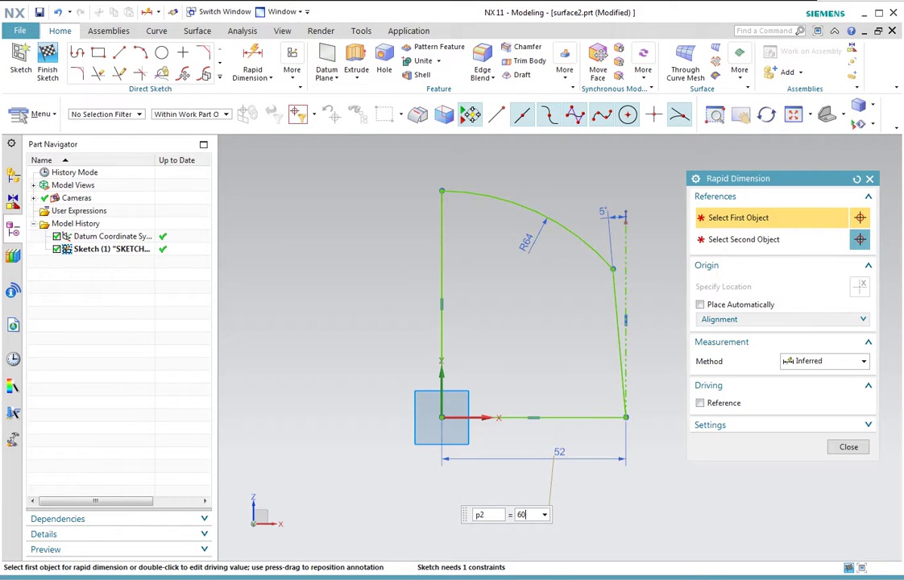
{"action": "key", "text": "Return"}
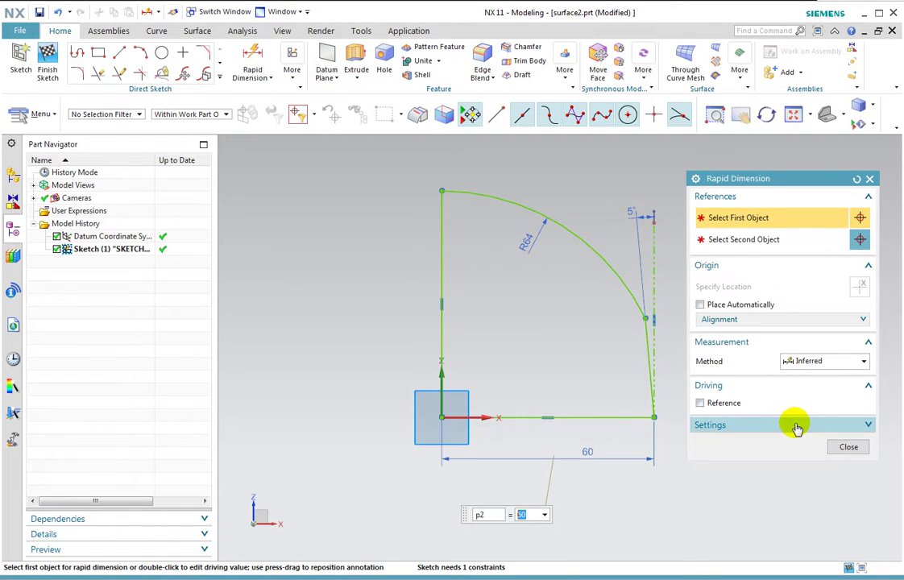
{"action": "left_click", "coordinate": [842, 445]}
{"action": "scroll", "coordinate": [734, 307], "scroll_direction": "down", "scroll_amount": 1}
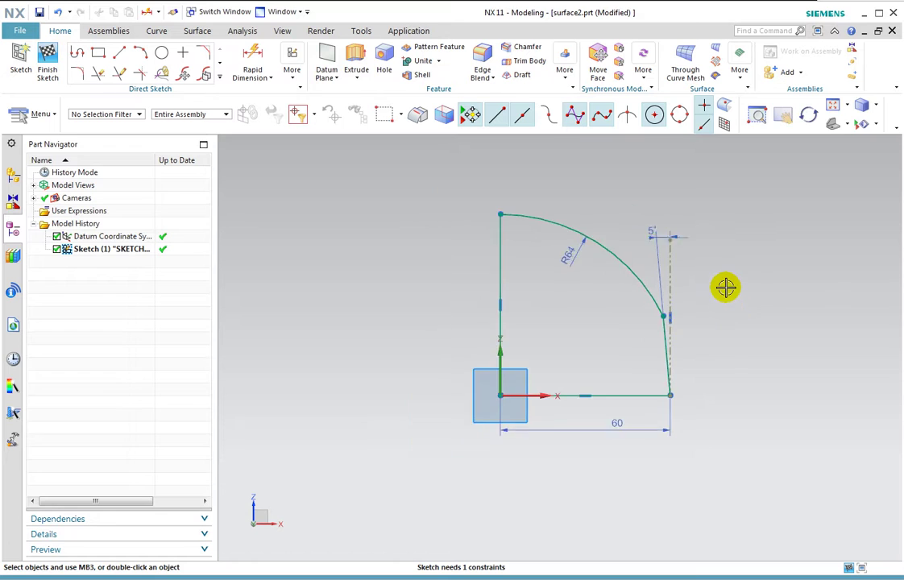
{"action": "scroll", "coordinate": [719, 282], "scroll_direction": "up", "scroll_amount": 2}
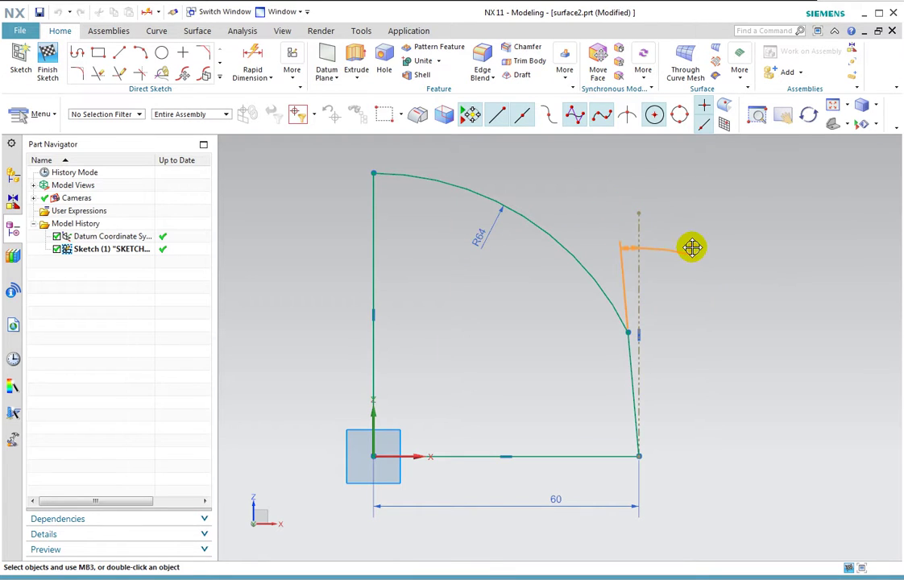
{"action": "left_click", "coordinate": [675, 278]}
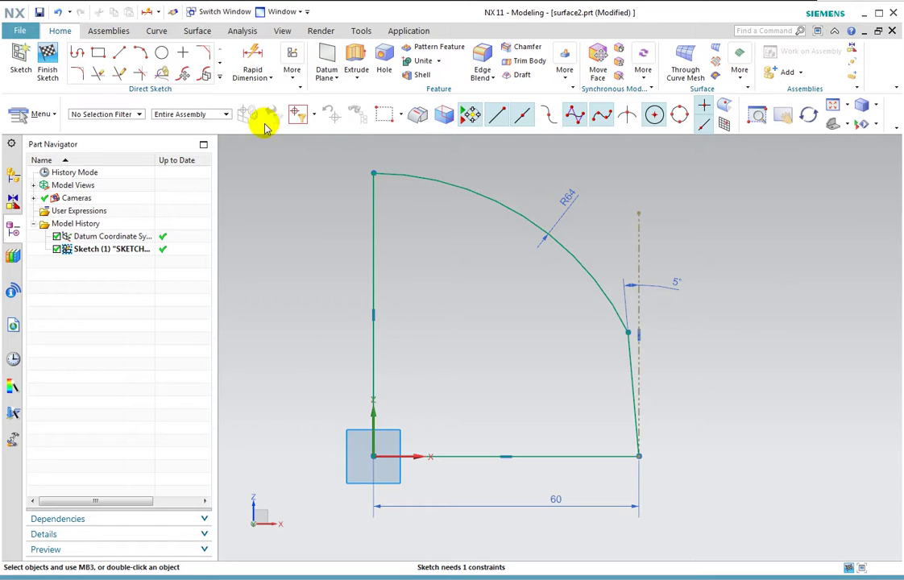
Step: Sketch a two-line profile crossing the R64 arc and fillet its corner
{"action": "left_click", "coordinate": [76, 52]}
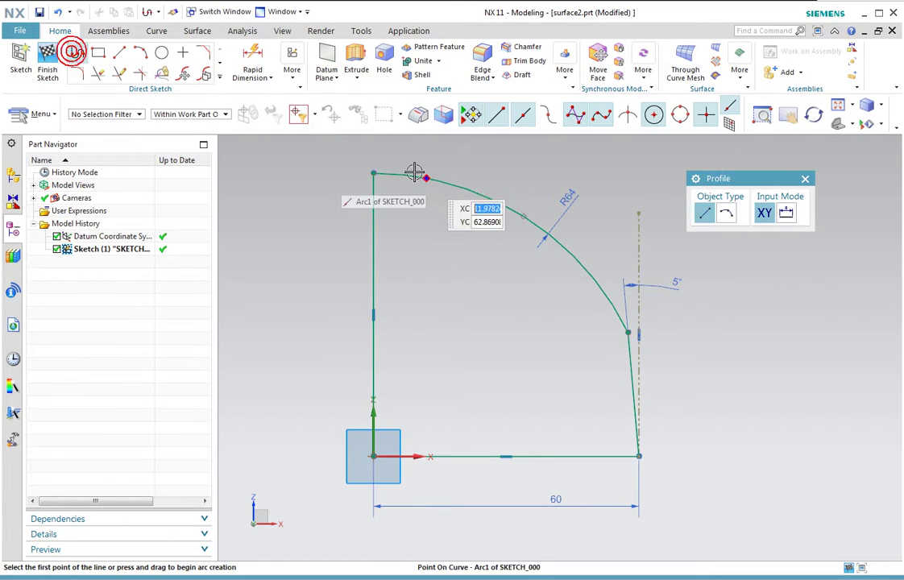
{"action": "left_click", "coordinate": [418, 152]}
{"action": "left_click", "coordinate": [490, 316]}
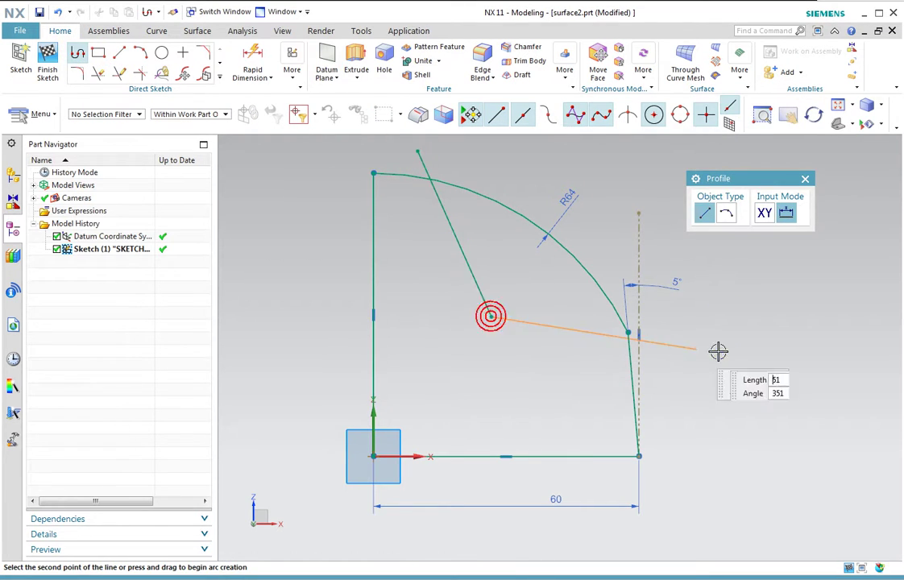
{"action": "left_click", "coordinate": [727, 357]}
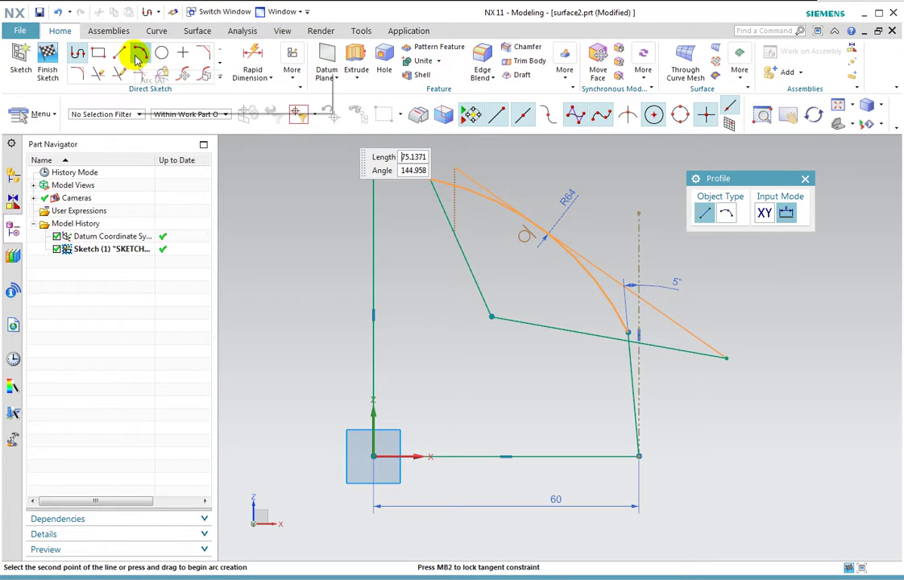
{"action": "left_click", "coordinate": [77, 73]}
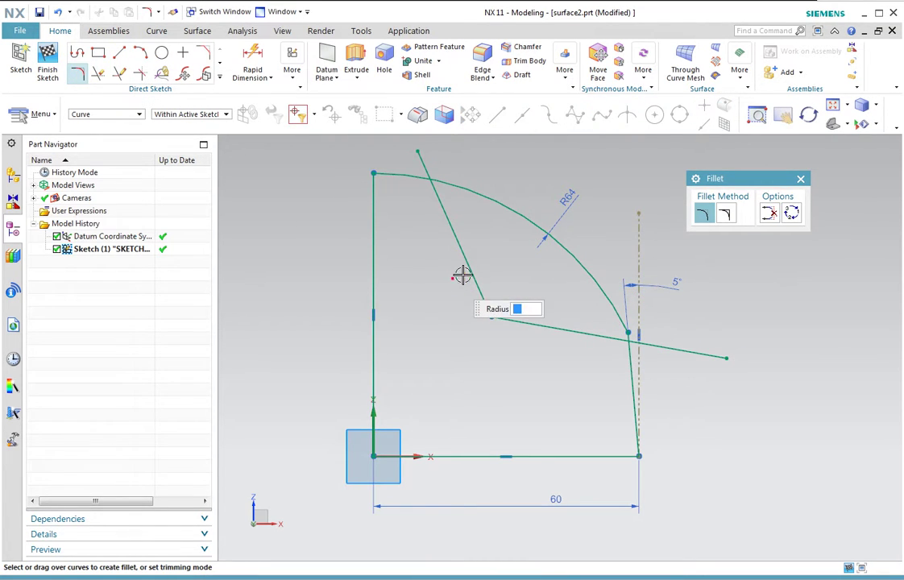
{"action": "left_click_drag", "start_coordinate": [454, 278], "coordinate": [525, 323]}
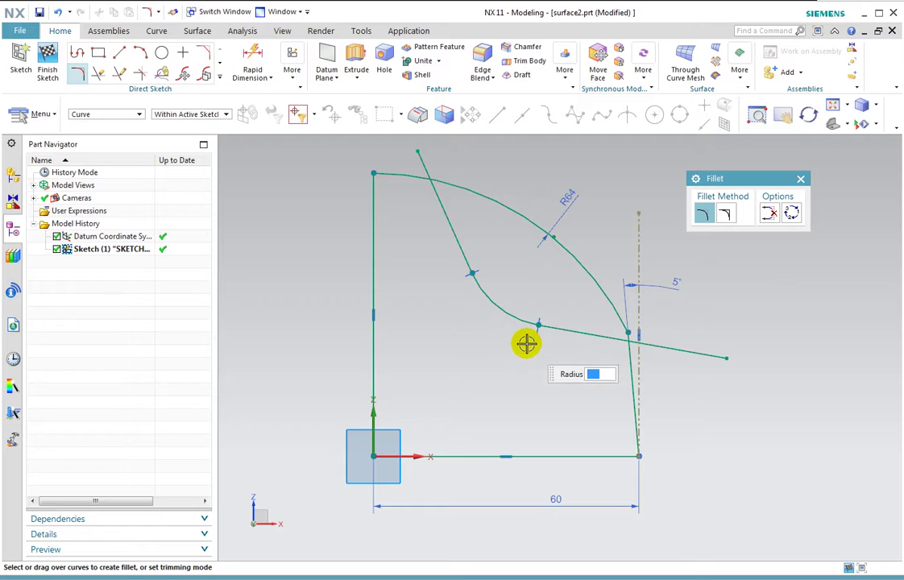
{"action": "left_click", "coordinate": [119, 53]}
Step: Draw a vertical line up from the fillet's upper end and a horizontal line right from its lower end
{"action": "left_click", "coordinate": [471, 273]}
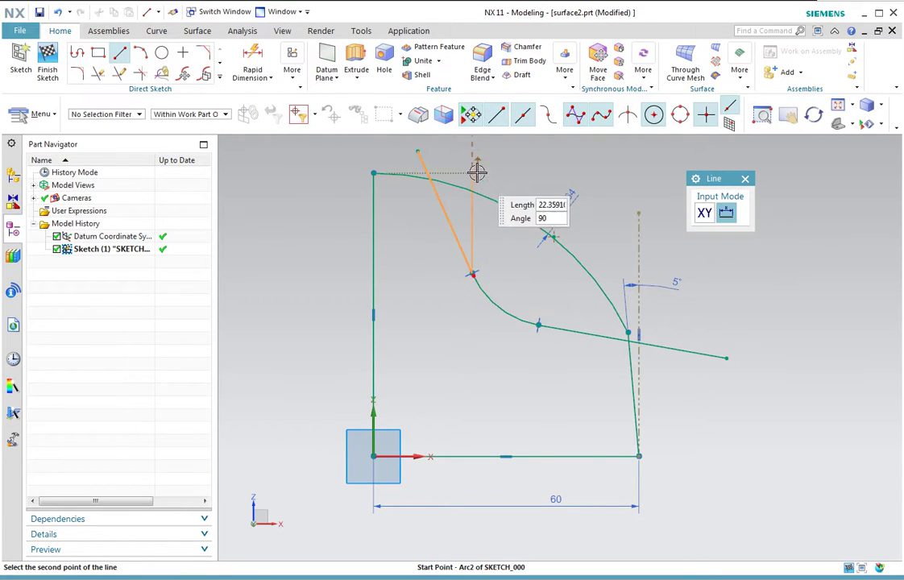
{"action": "left_click", "coordinate": [477, 165]}
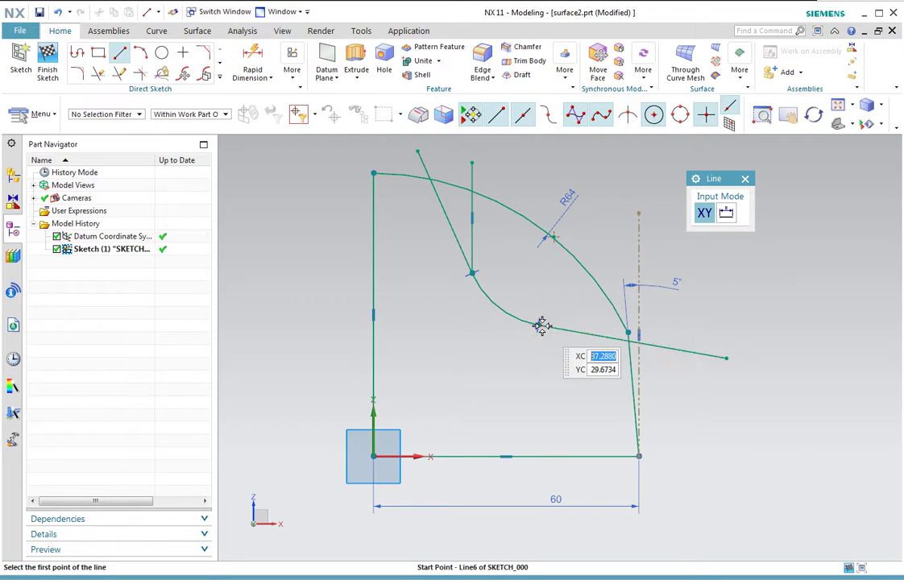
{"action": "left_click", "coordinate": [539, 324]}
{"action": "left_click", "coordinate": [702, 324]}
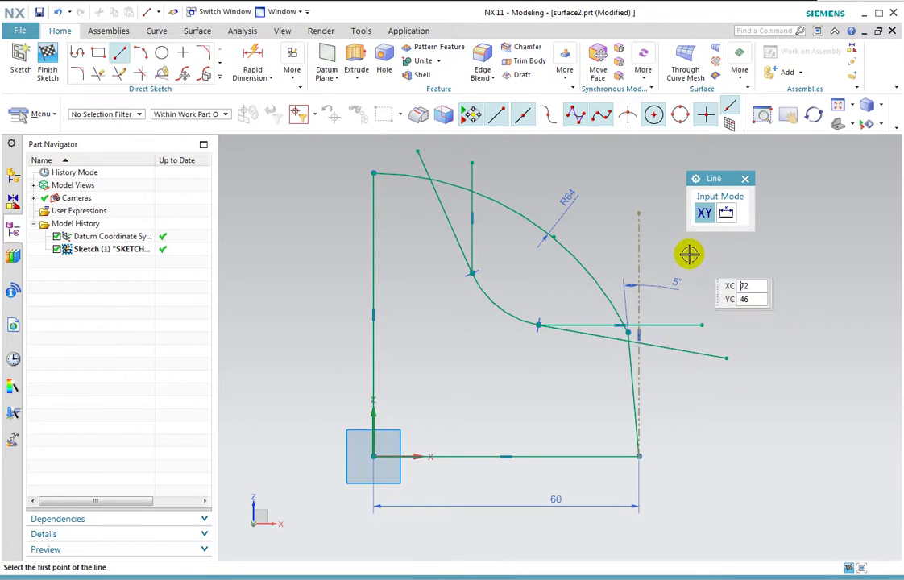
{"action": "key", "text": "Escape"}
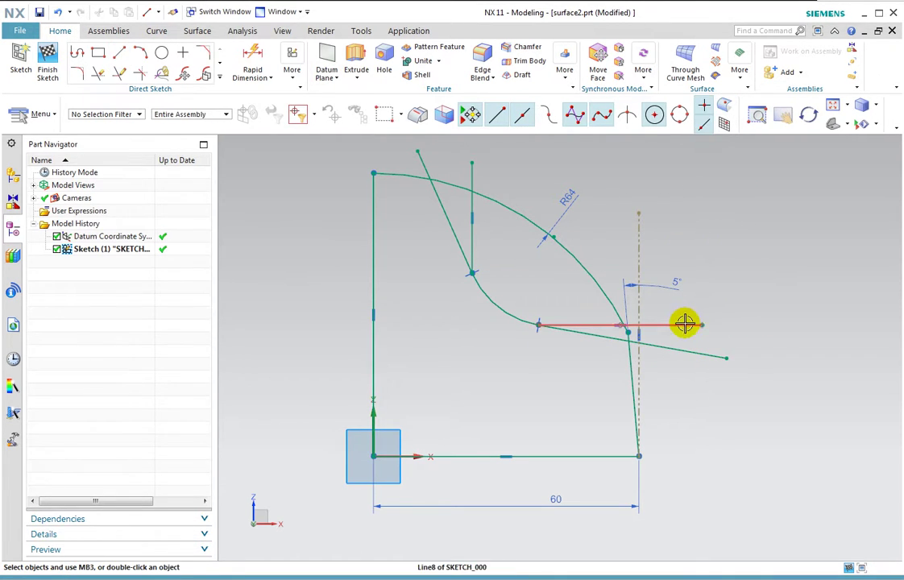
Step: Convert the new horizontal and vertical lines into reference lines
{"action": "left_click", "coordinate": [684, 323]}
{"action": "left_click", "coordinate": [747, 285]}
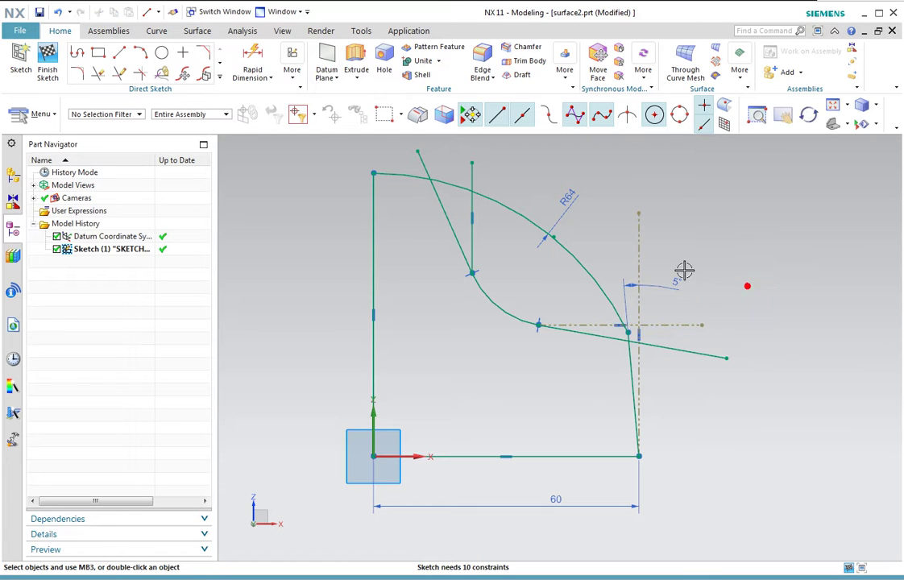
{"action": "left_click", "coordinate": [474, 207]}
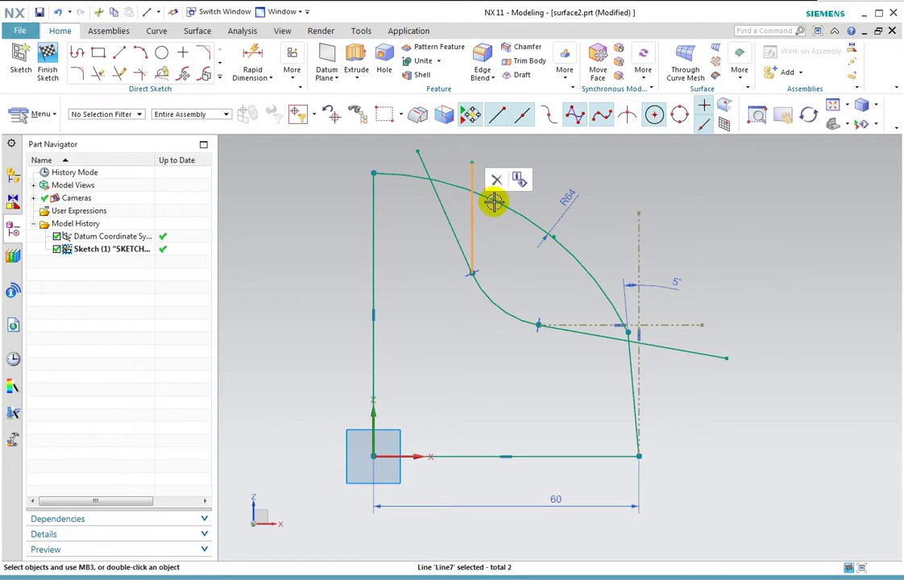
{"action": "key", "text": "Escape"}
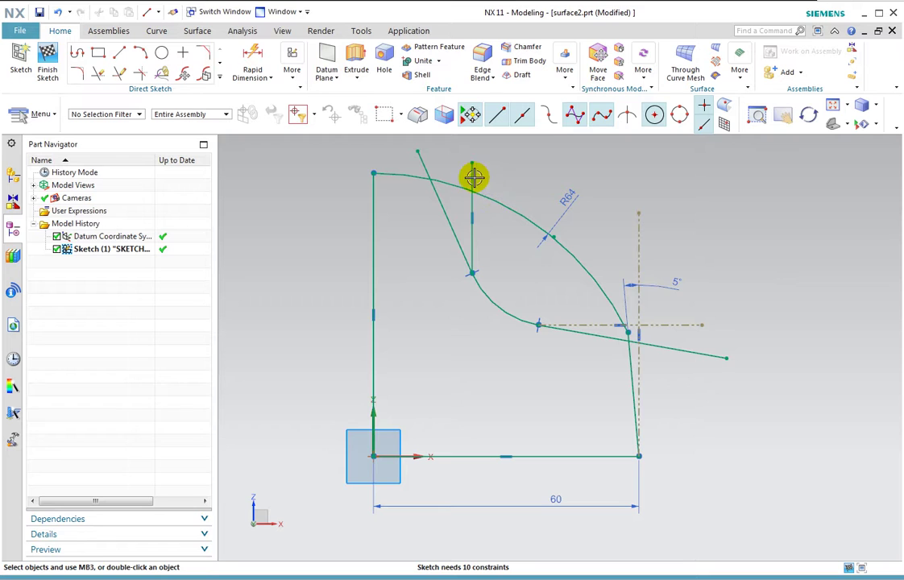
{"action": "left_click", "coordinate": [472, 179]}
{"action": "left_click", "coordinate": [534, 139]}
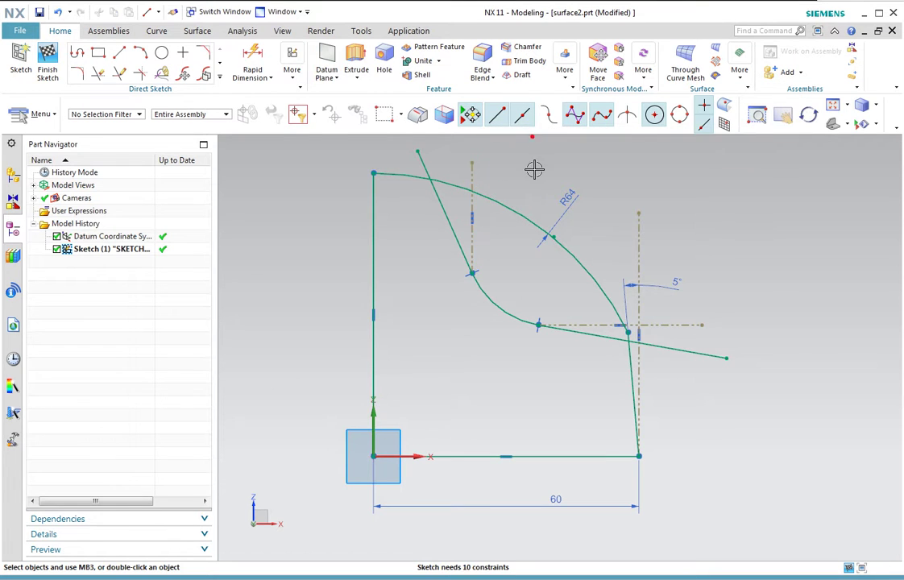
{"action": "scroll", "coordinate": [573, 169], "scroll_direction": "up", "scroll_amount": 2}
{"action": "scroll", "coordinate": [552, 183], "scroll_direction": "up", "scroll_amount": 1}
{"action": "scroll", "coordinate": [551, 184], "scroll_direction": "down", "scroll_amount": 1}
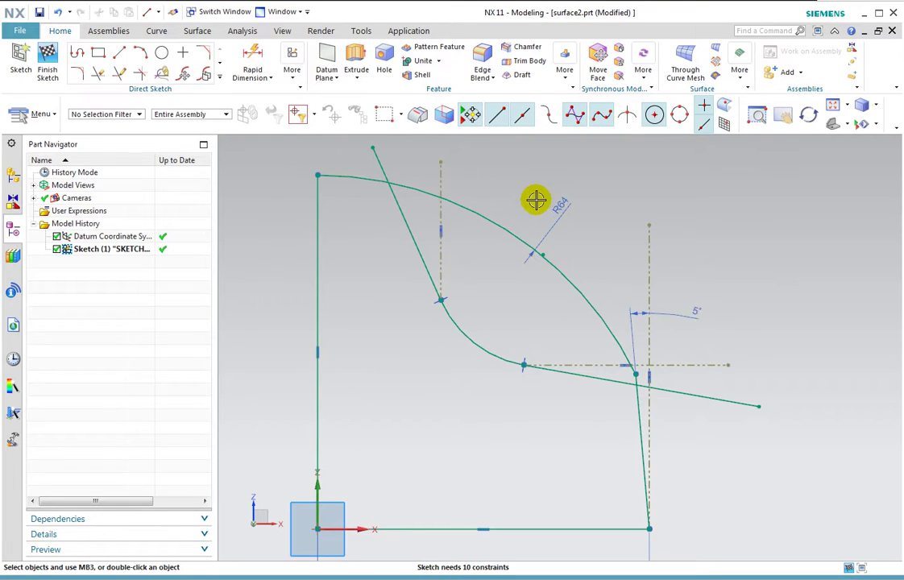
{"action": "middle_click_drag", "start_coordinate": [534, 198], "coordinate": [536, 242], "text": "shift"}
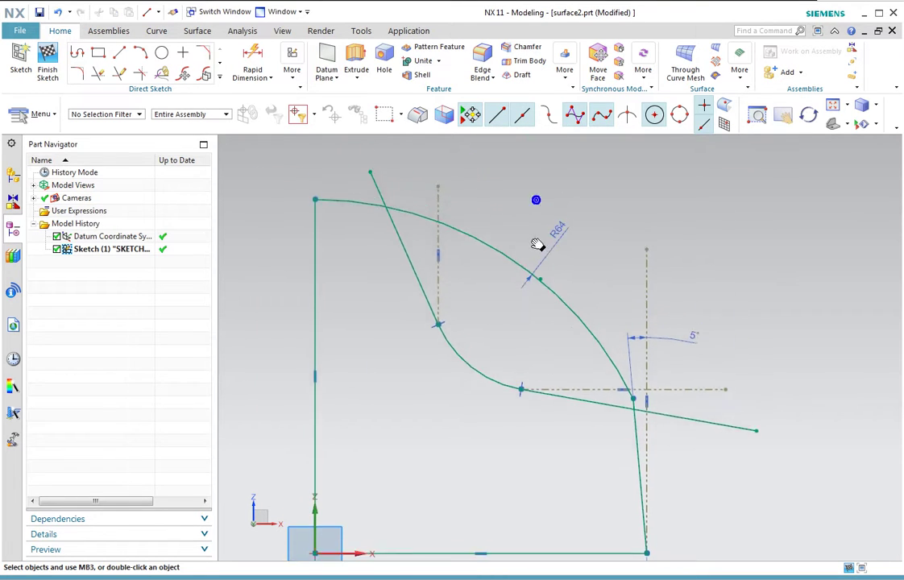
Step: Dimension the upper slanted line at 10° from the vertical reference line
{"action": "left_click", "coordinate": [247, 55]}
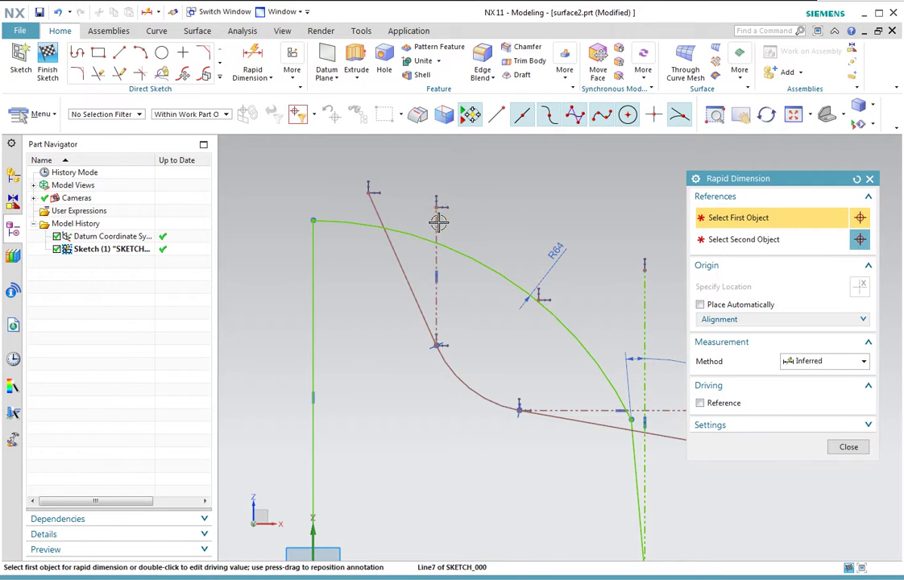
{"action": "left_click", "coordinate": [383, 203]}
{"action": "left_click", "coordinate": [403, 190]}
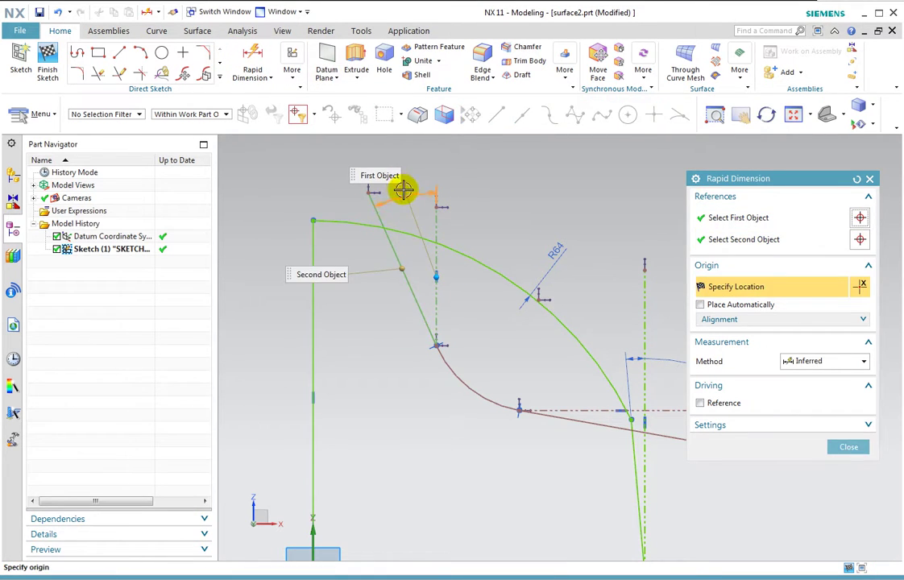
{"action": "left_click", "coordinate": [409, 199]}
{"action": "type", "text": "10"}
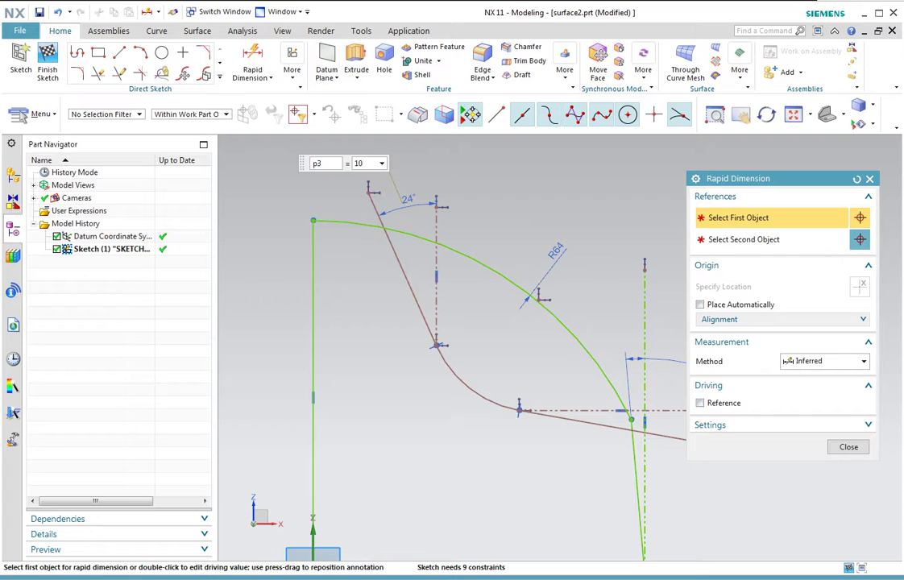
{"action": "key", "text": "Return"}
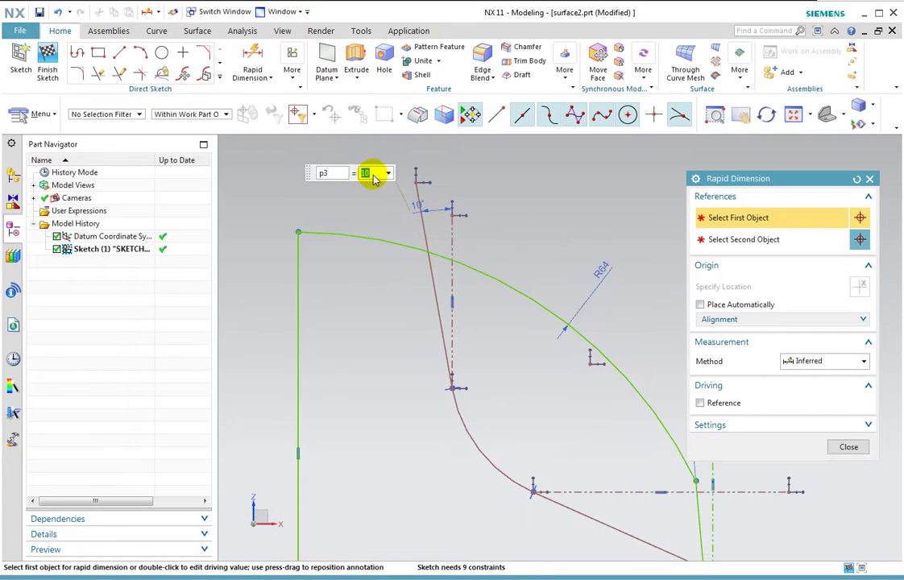
Step: Dimension the lower slanted line against the horizontal reference with value p3
{"action": "scroll", "coordinate": [373, 179], "scroll_direction": "up", "scroll_amount": 2}
{"action": "left_click", "coordinate": [637, 378]}
{"action": "left_click", "coordinate": [611, 439]}
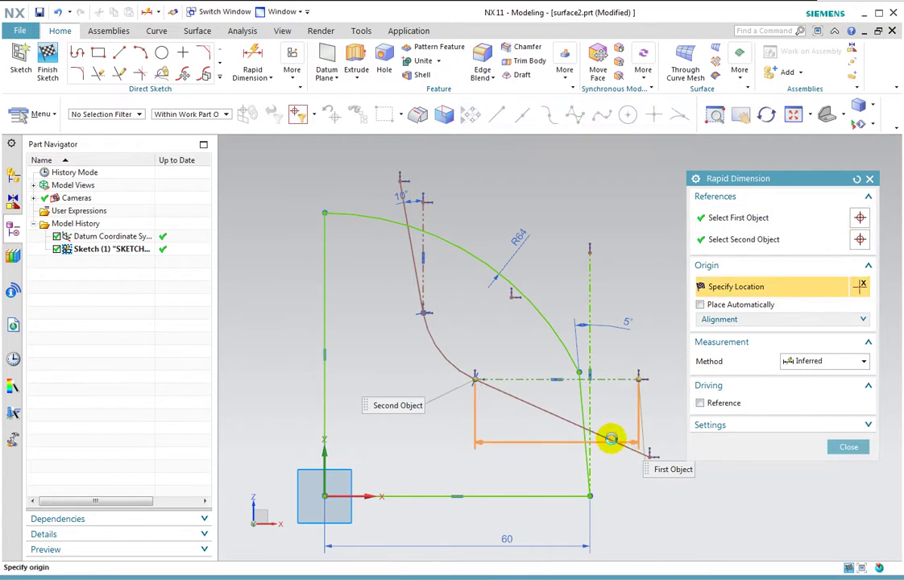
{"action": "left_click", "coordinate": [611, 439]}
{"action": "left_click", "coordinate": [645, 425]}
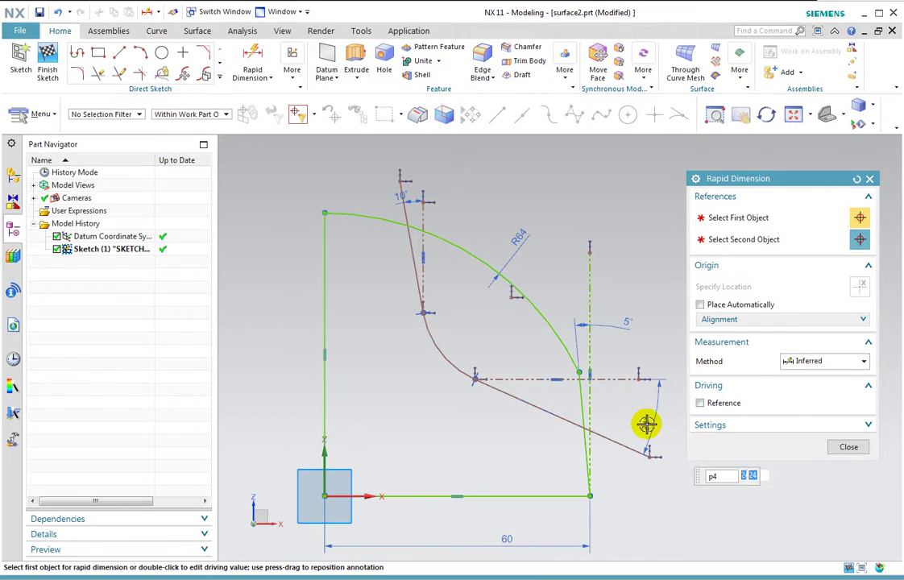
{"action": "type", "text": "p"}
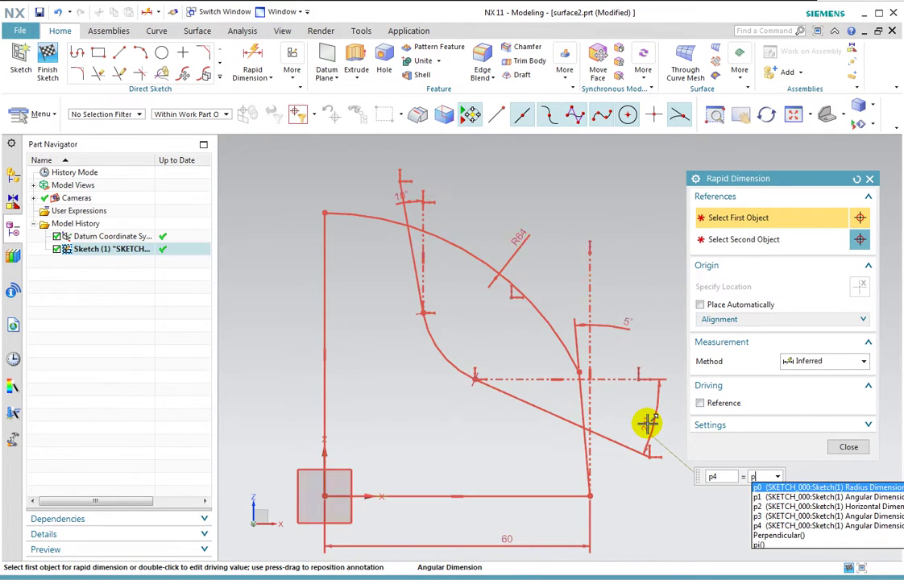
{"action": "type", "text": "3"}
{"action": "key", "text": "Return"}
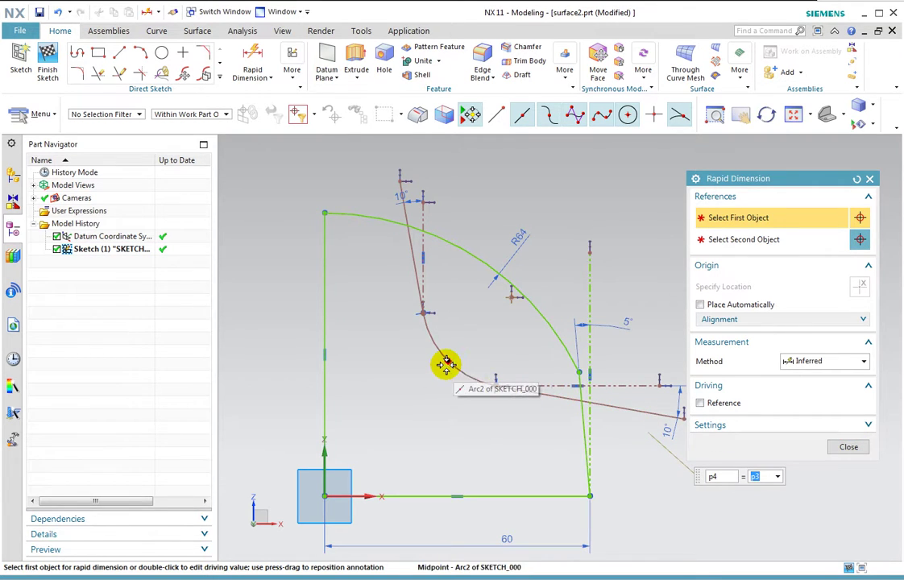
Step: Give the small fillet arc a radial dimension of R20
{"action": "left_click", "coordinate": [851, 363]}
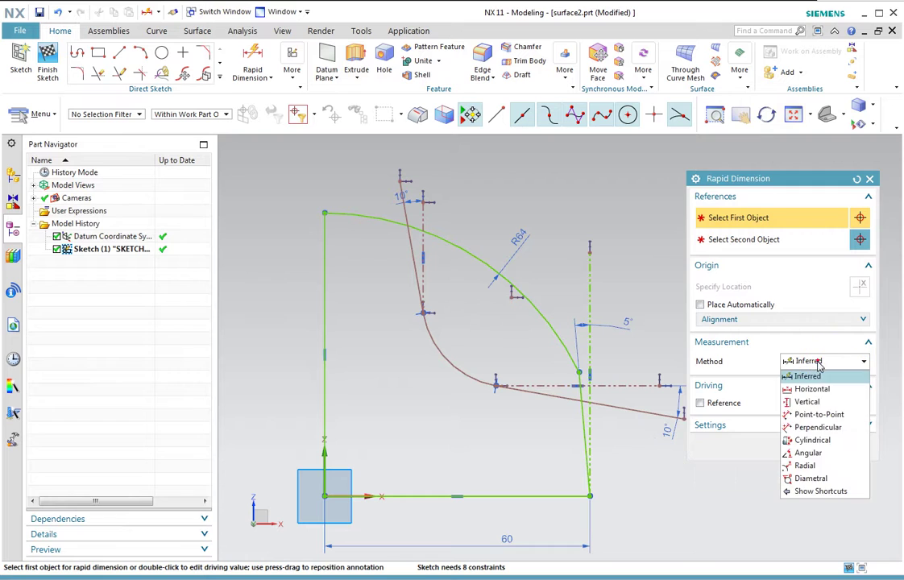
{"action": "left_click", "coordinate": [806, 467]}
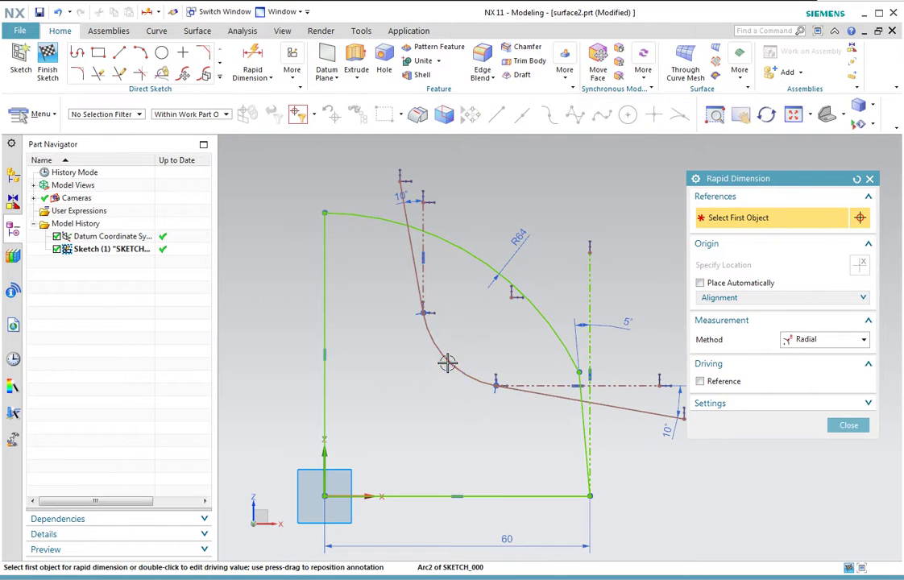
{"action": "left_click", "coordinate": [447, 362]}
{"action": "left_click", "coordinate": [397, 371]}
{"action": "left_click", "coordinate": [441, 449]}
{"action": "type", "text": "20"}
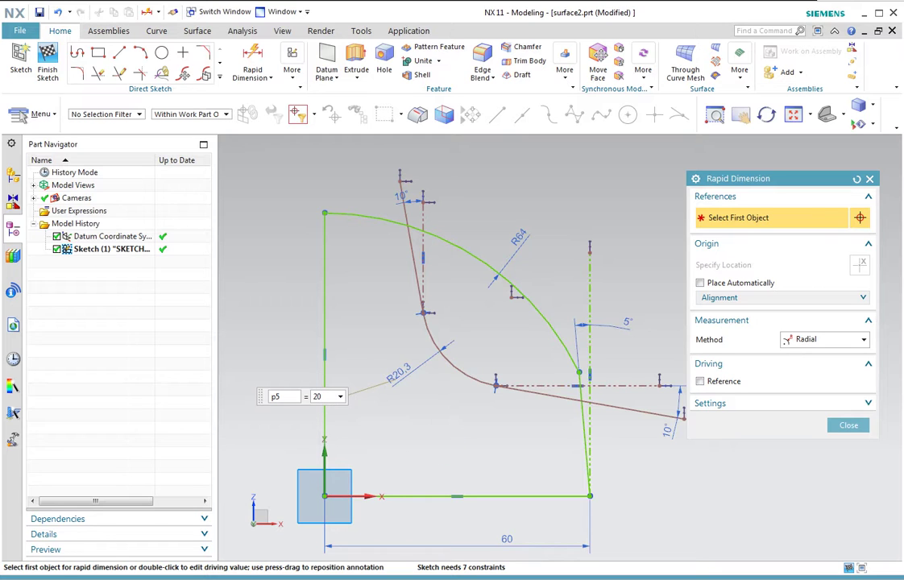
{"action": "key", "text": "Return"}
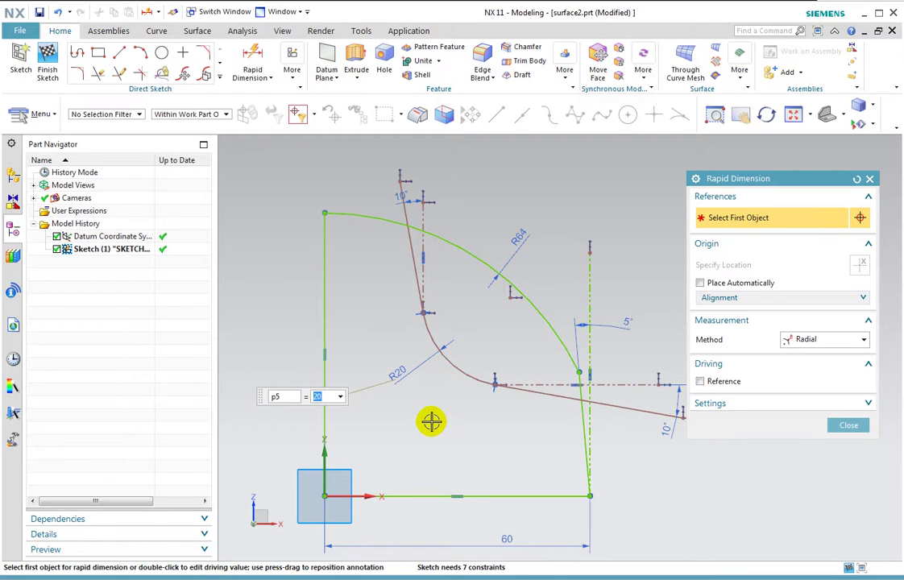
Step: Place the R64 arc centre 50 above the base line and 30 from the left line
{"action": "left_click", "coordinate": [805, 342]}
{"action": "left_click", "coordinate": [805, 348]}
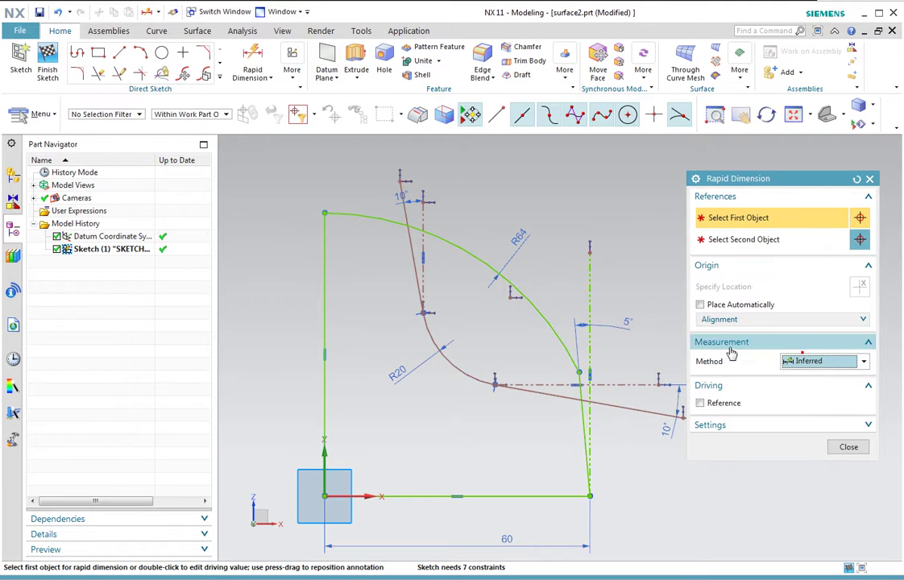
{"action": "left_click", "coordinate": [512, 299]}
{"action": "left_click", "coordinate": [494, 493]}
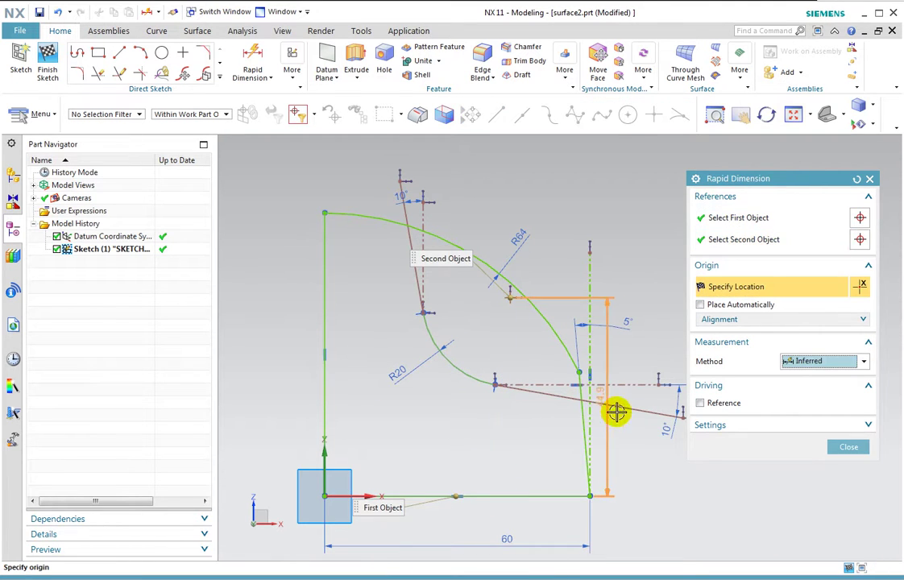
{"action": "left_click", "coordinate": [650, 364]}
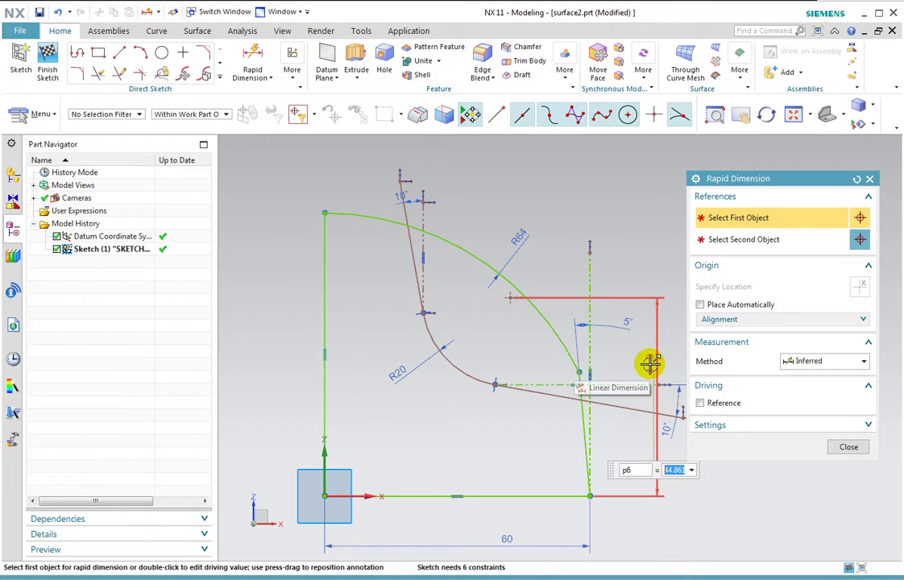
{"action": "type", "text": "50"}
{"action": "key", "text": "Return"}
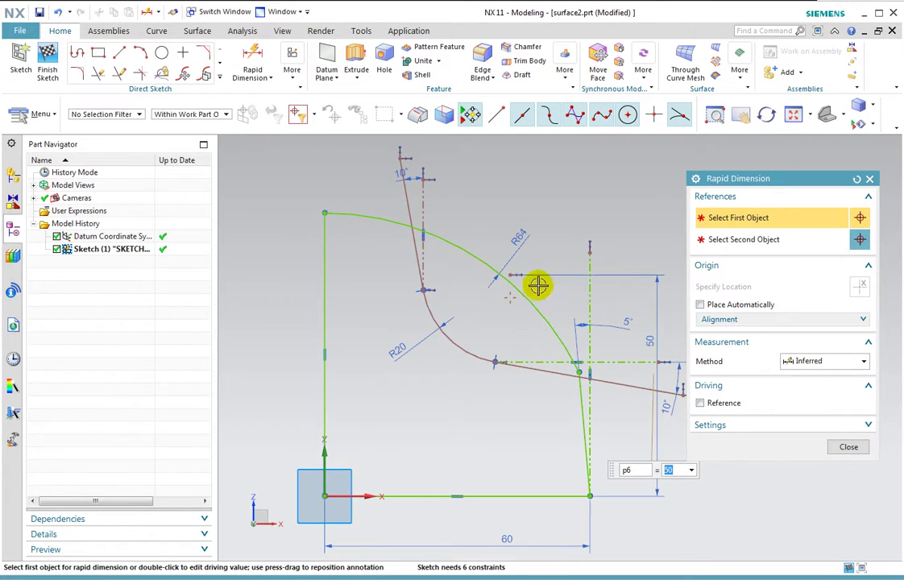
{"action": "left_click", "coordinate": [515, 275]}
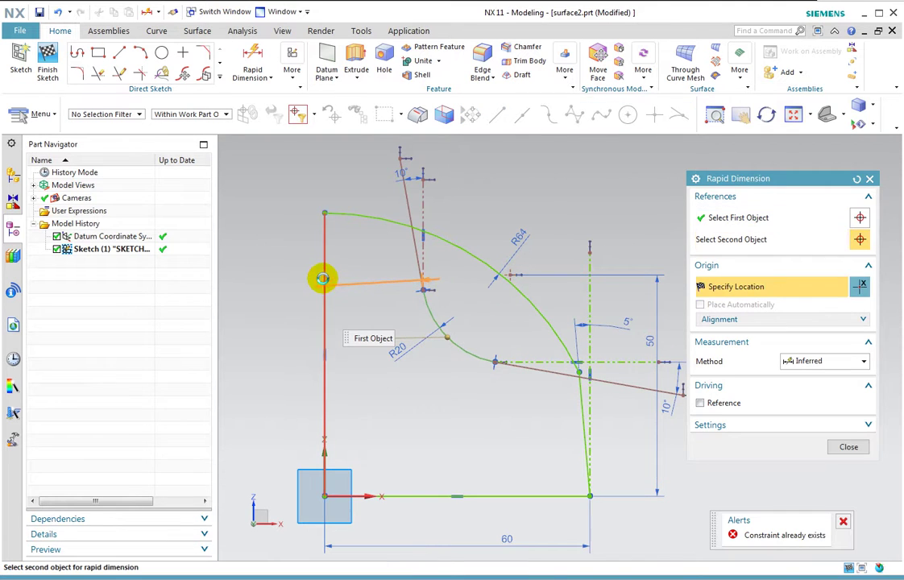
{"action": "left_click", "coordinate": [323, 272]}
{"action": "left_click", "coordinate": [509, 276]}
{"action": "left_click", "coordinate": [455, 180]}
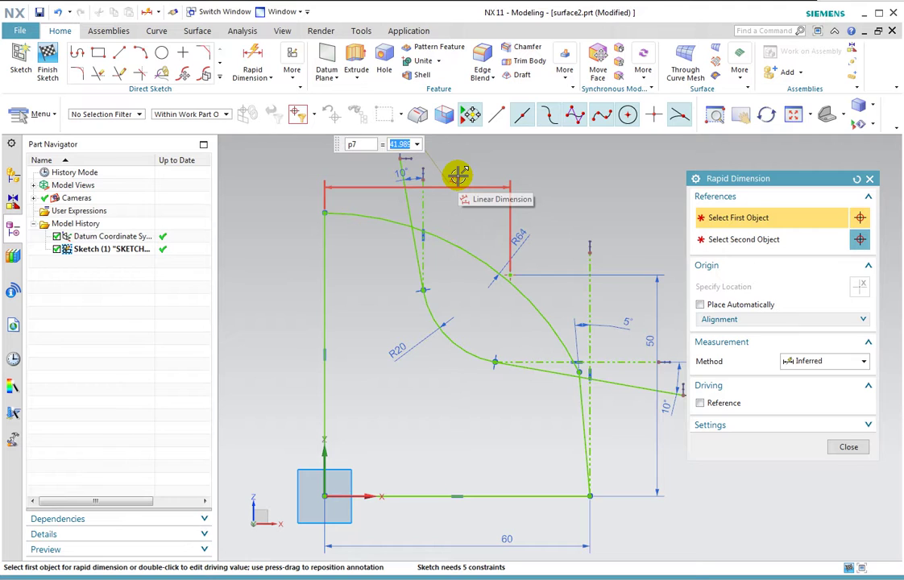
{"action": "key", "text": "Return"}
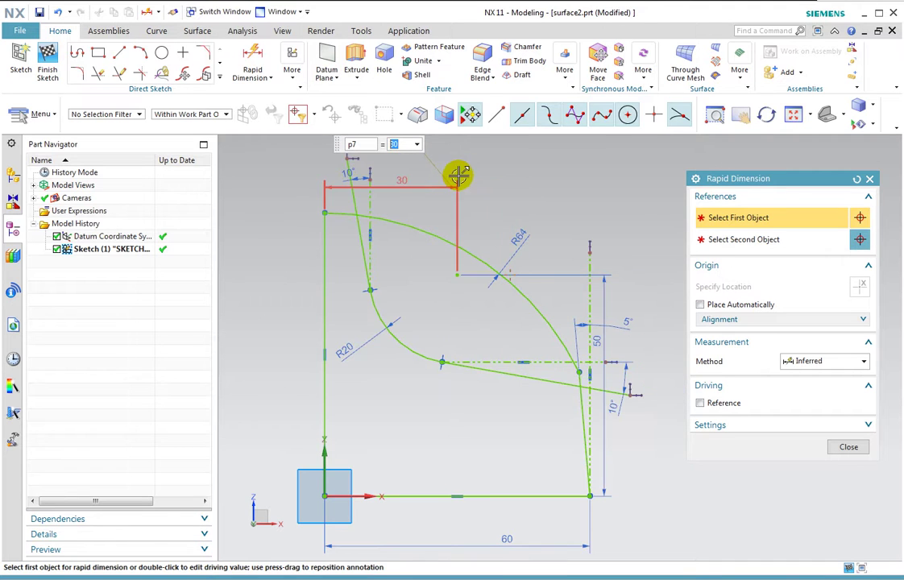
{"action": "left_click", "coordinate": [848, 447]}
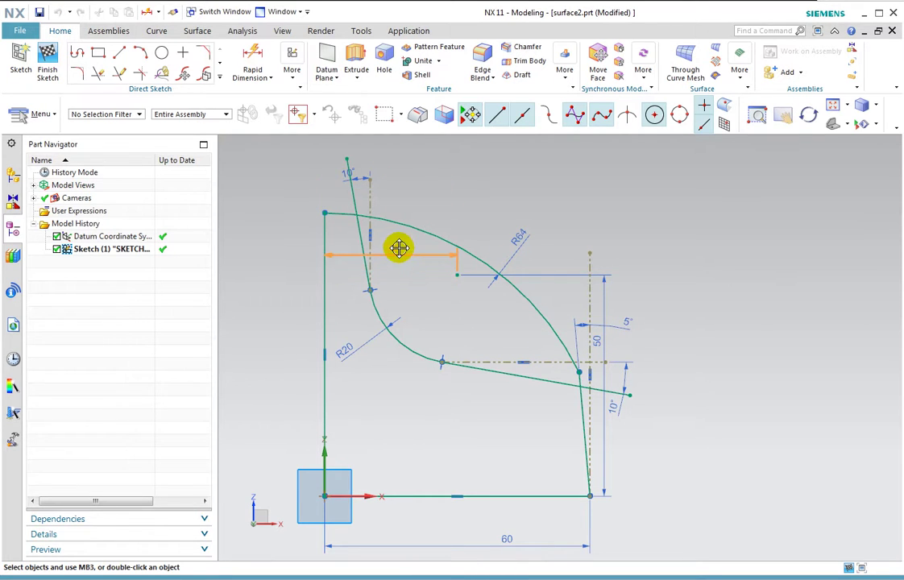
Step: Drag the 30, R64, 50, 10° and 5° dimension labels clear of the curves
{"action": "left_click_drag", "start_coordinate": [398, 248], "coordinate": [405, 205]}
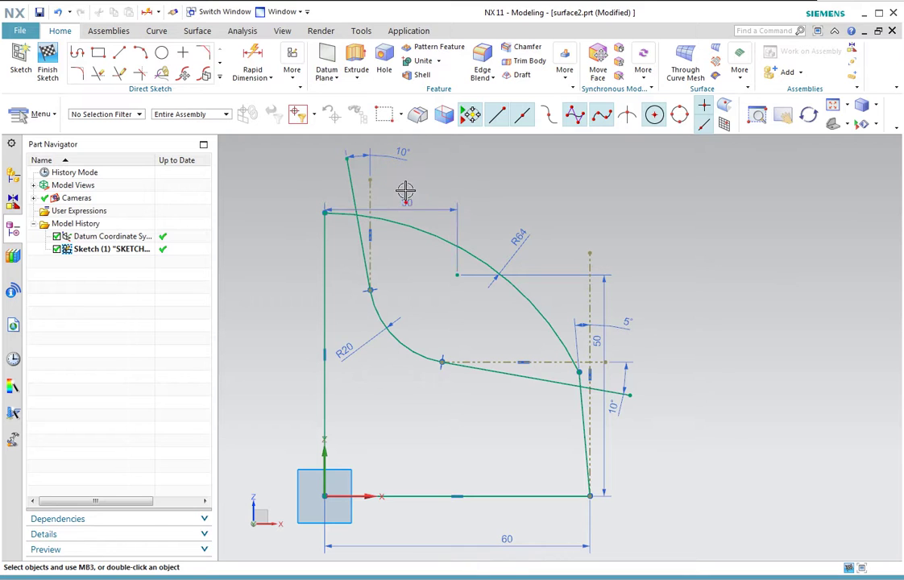
{"action": "left_click_drag", "start_coordinate": [403, 180], "coordinate": [402, 182]}
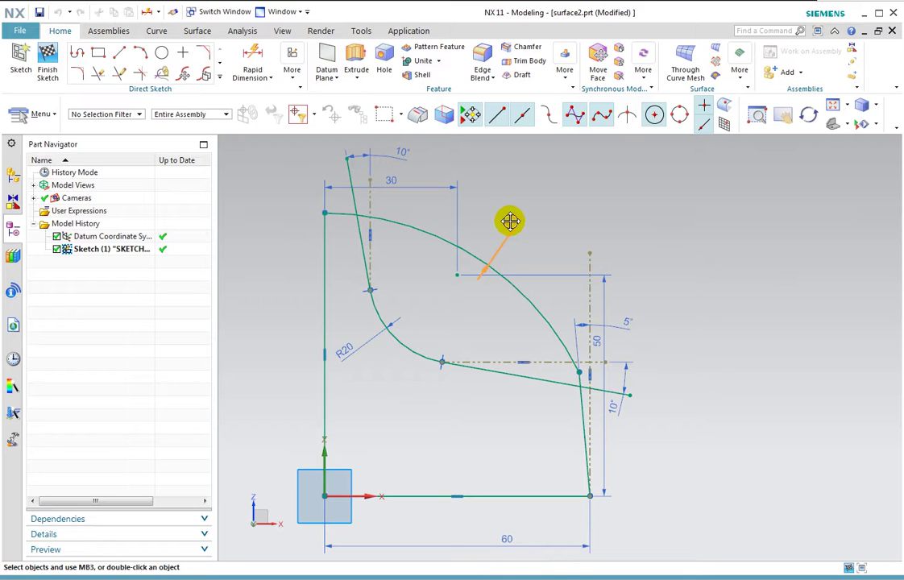
{"action": "left_click_drag", "start_coordinate": [600, 340], "coordinate": [695, 340]}
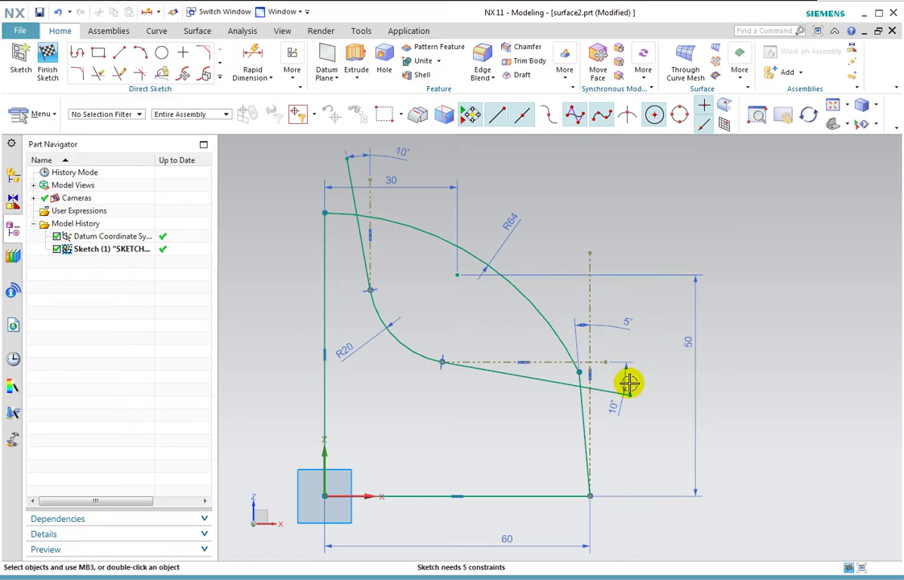
{"action": "left_click_drag", "start_coordinate": [638, 378], "coordinate": [638, 378]}
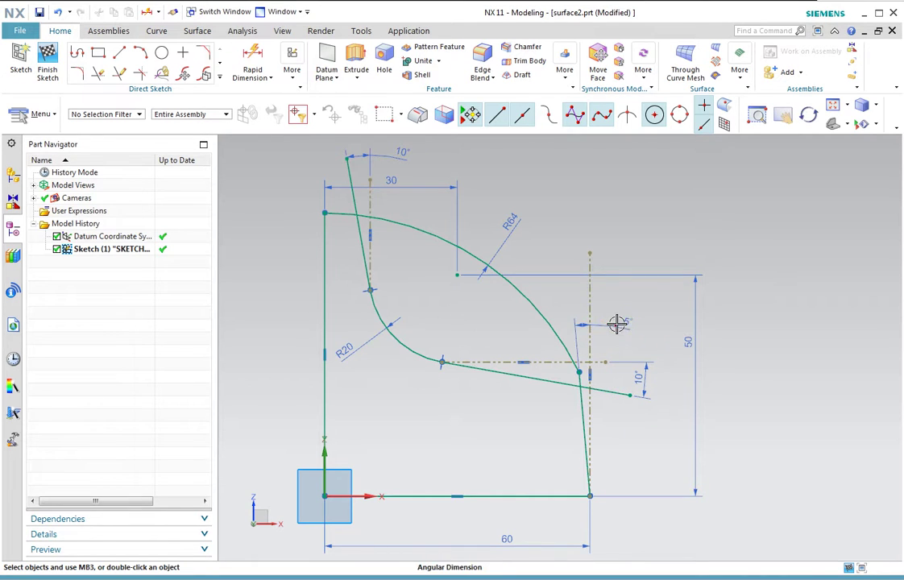
{"action": "left_click_drag", "start_coordinate": [612, 318], "coordinate": [612, 319]}
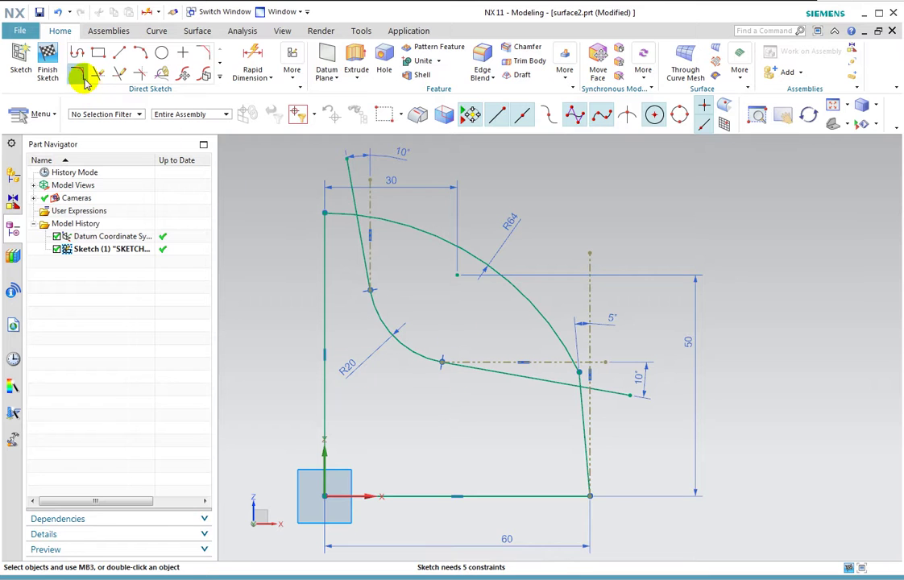
Step: Finish the sketch and orbit the view to see it in 3D
{"action": "left_click", "coordinate": [47, 60]}
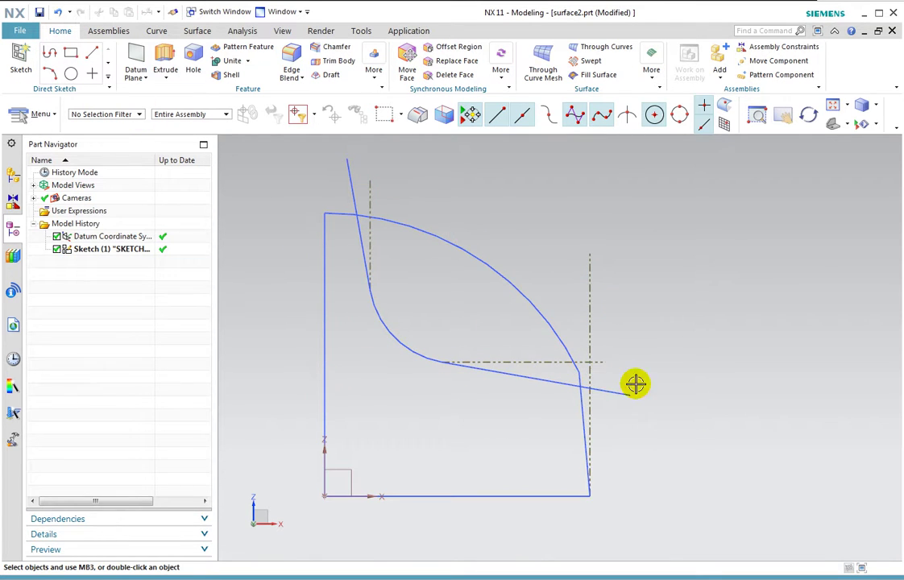
{"action": "mouse_move", "coordinate": [641, 384]}
{"action": "middle_mouse_down"}
{"action": "mouse_move", "coordinate": [613, 409]}
{"action": "mouse_move", "coordinate": [636, 387]}
{"action": "middle_mouse_up"}
{"action": "scroll", "coordinate": [635, 386], "scroll_direction": "down", "scroll_amount": 2}
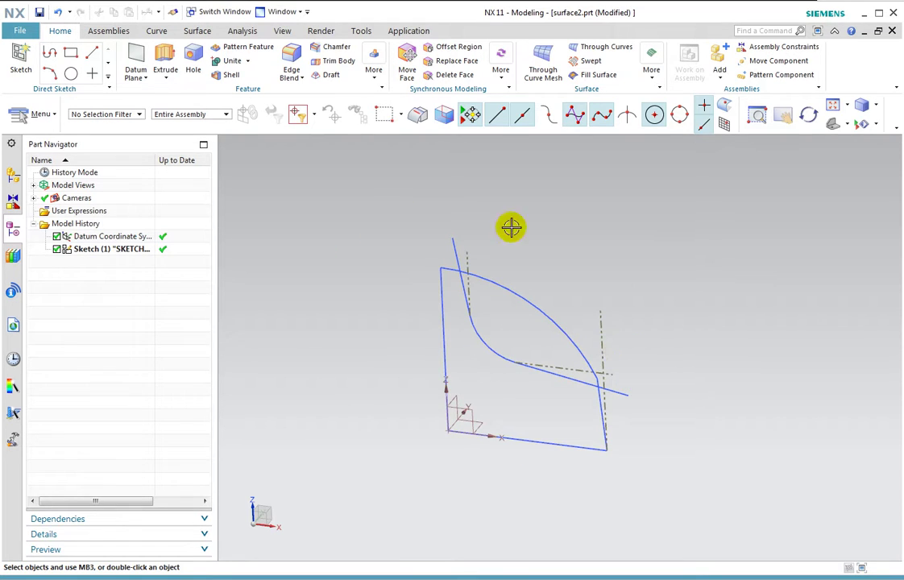
Step: Revolve the connected sketch profile 360° about the vertical sketch line
{"action": "left_click", "coordinate": [166, 79]}
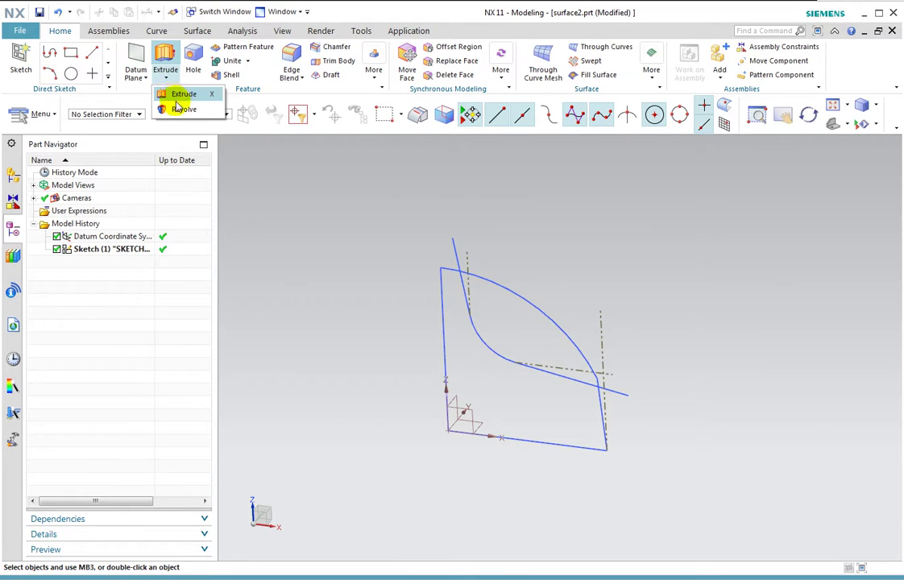
{"action": "left_click", "coordinate": [180, 109]}
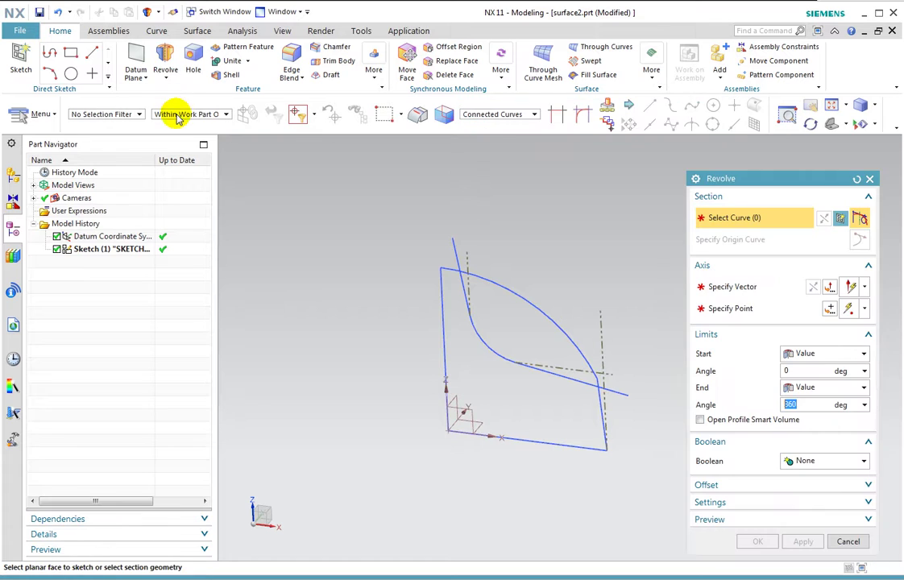
{"action": "left_click", "coordinate": [857, 179]}
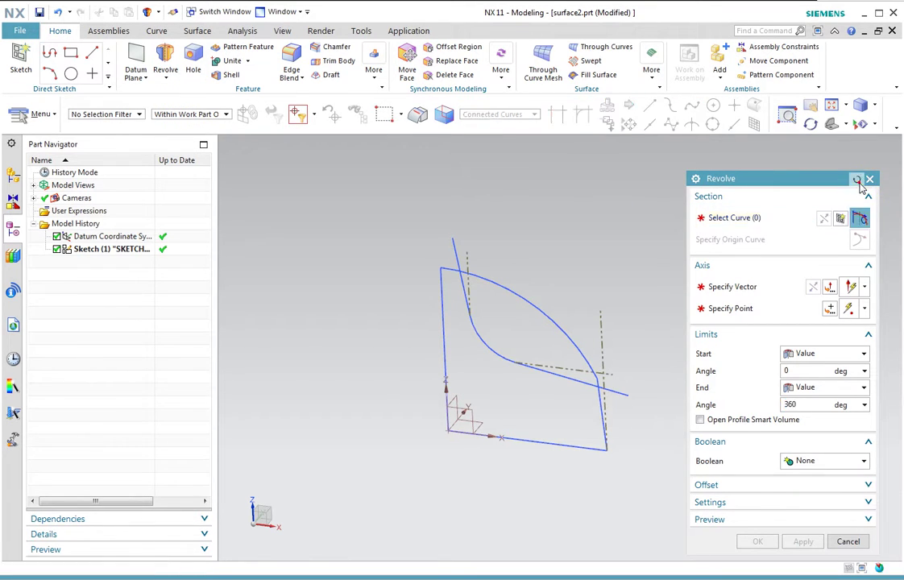
{"action": "left_click", "coordinate": [857, 179]}
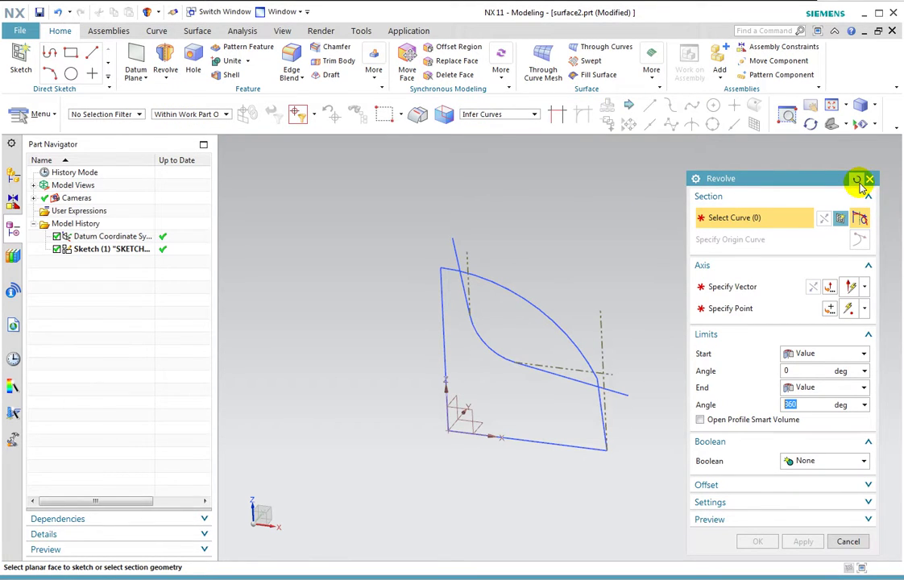
{"action": "left_click", "coordinate": [498, 115]}
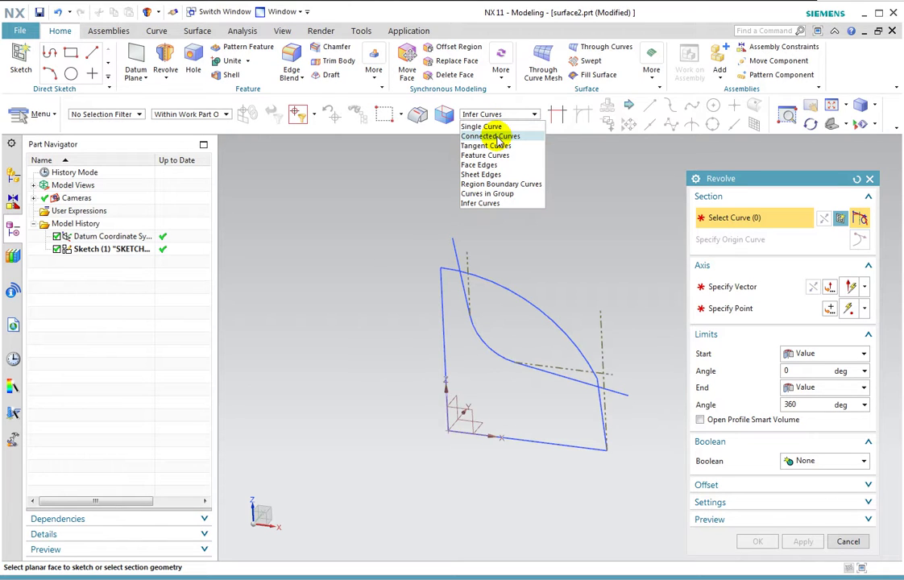
{"action": "left_click", "coordinate": [496, 137]}
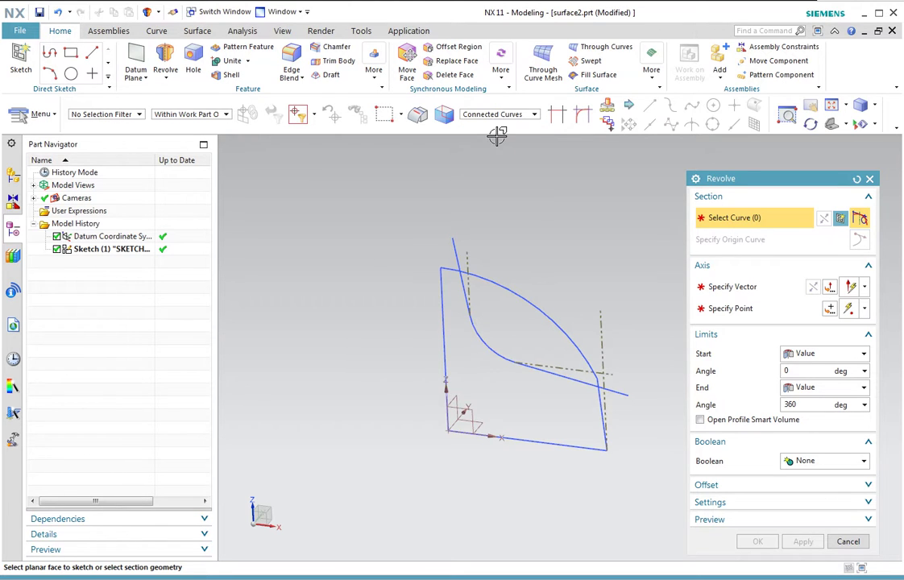
{"action": "left_click", "coordinate": [519, 292]}
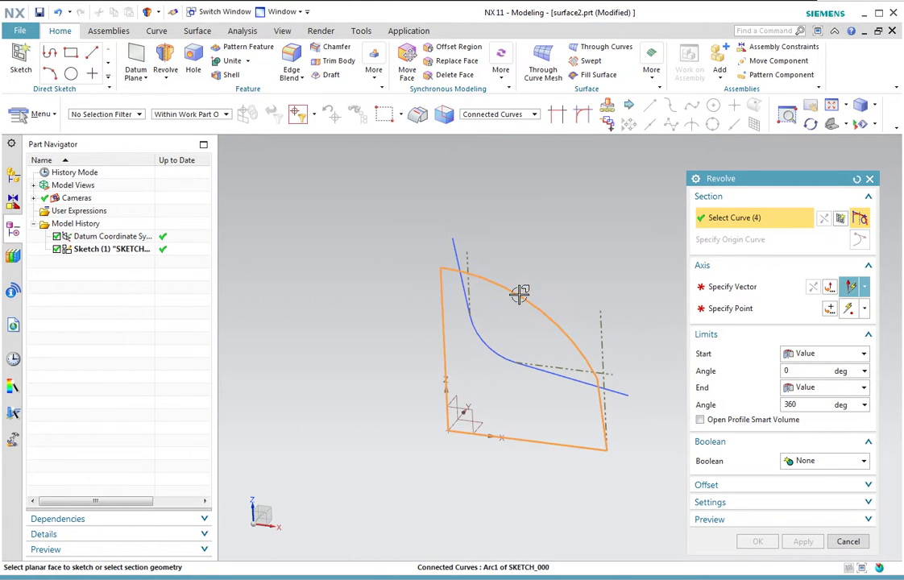
{"action": "left_click", "coordinate": [761, 295]}
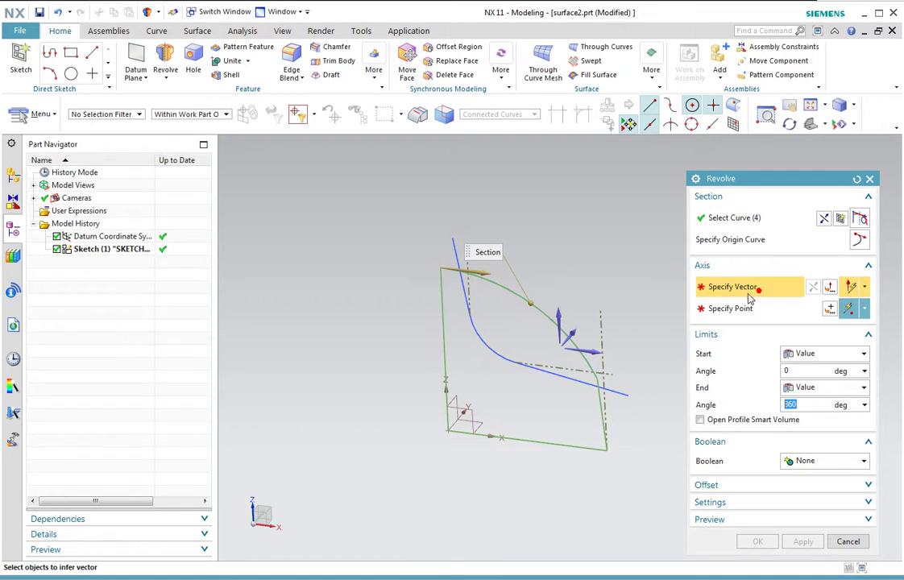
{"action": "left_click", "coordinate": [444, 325]}
{"action": "left_click", "coordinate": [755, 542]}
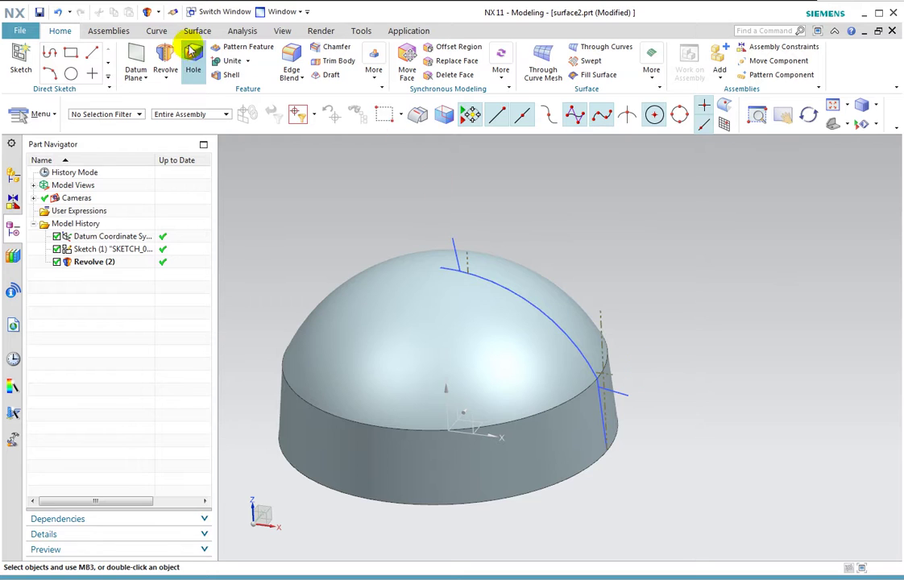
Step: Extrude the filleted tangent curve chain symmetrically to 106 mm as a sheet surface
{"action": "left_click", "coordinate": [167, 81]}
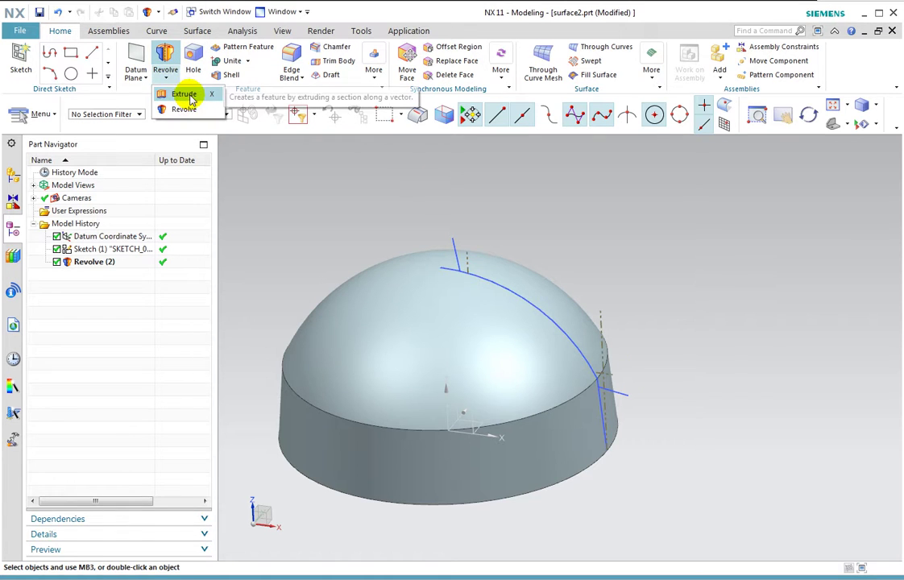
{"action": "left_click", "coordinate": [181, 95]}
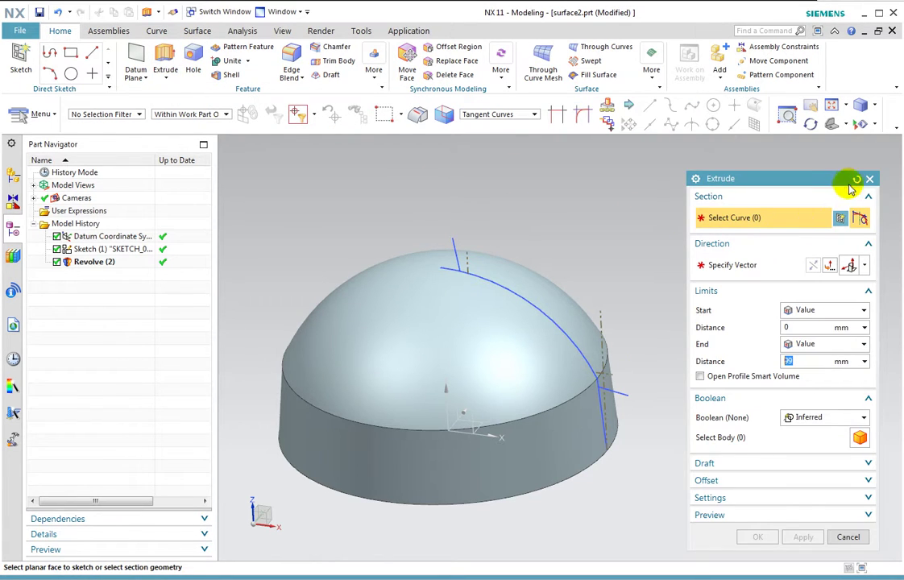
{"action": "left_click", "coordinate": [513, 115]}
{"action": "left_click", "coordinate": [505, 146]}
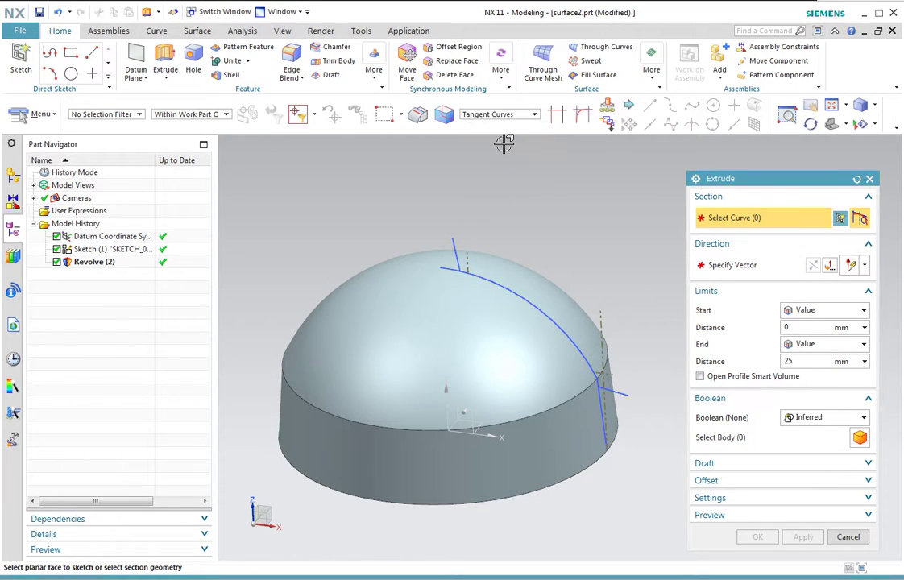
{"action": "left_click", "coordinate": [458, 247]}
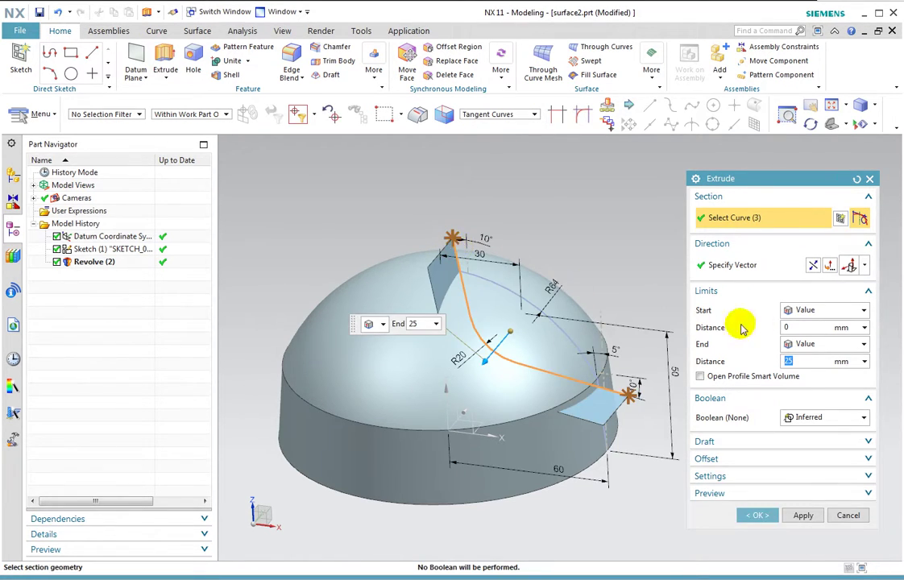
{"action": "left_click", "coordinate": [807, 309]}
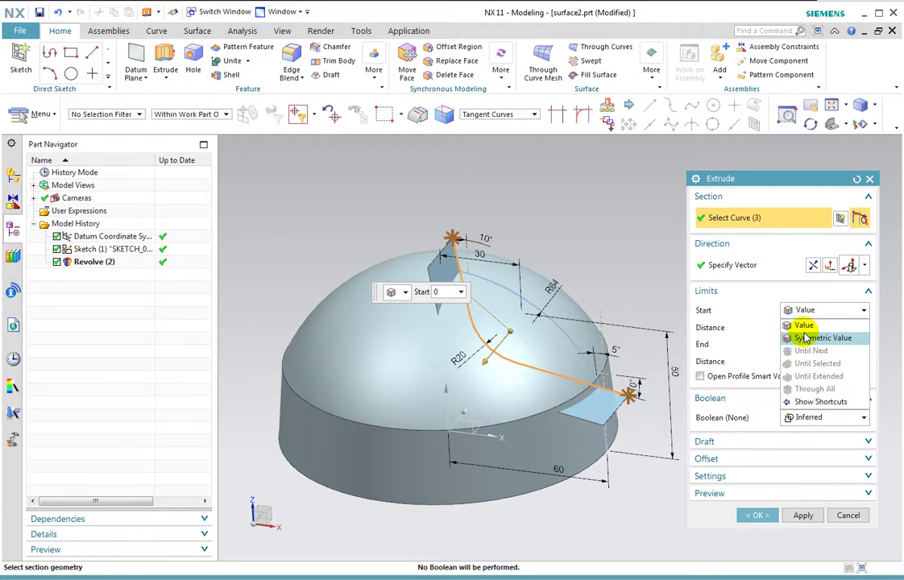
{"action": "left_click", "coordinate": [806, 337]}
{"action": "left_click_drag", "start_coordinate": [484, 359], "coordinate": [383, 428]}
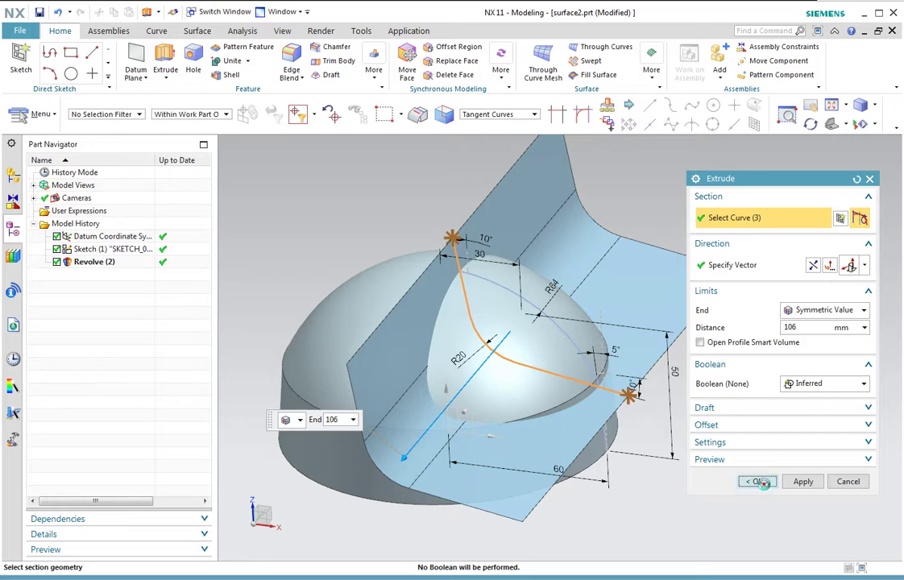
{"action": "left_click", "coordinate": [759, 481]}
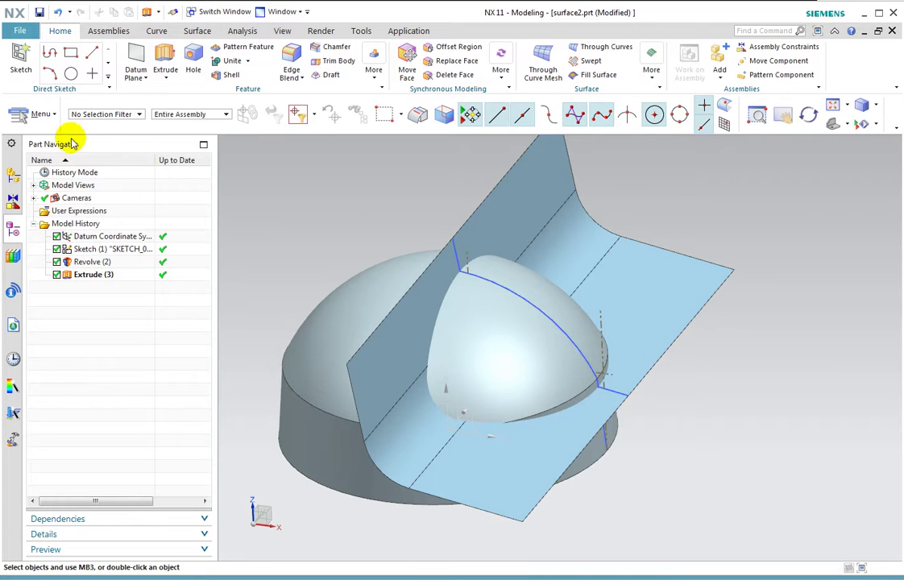
Step: Trim the dome solid with the extruded sheet, reversing the kept side
{"action": "left_click", "coordinate": [42, 113]}
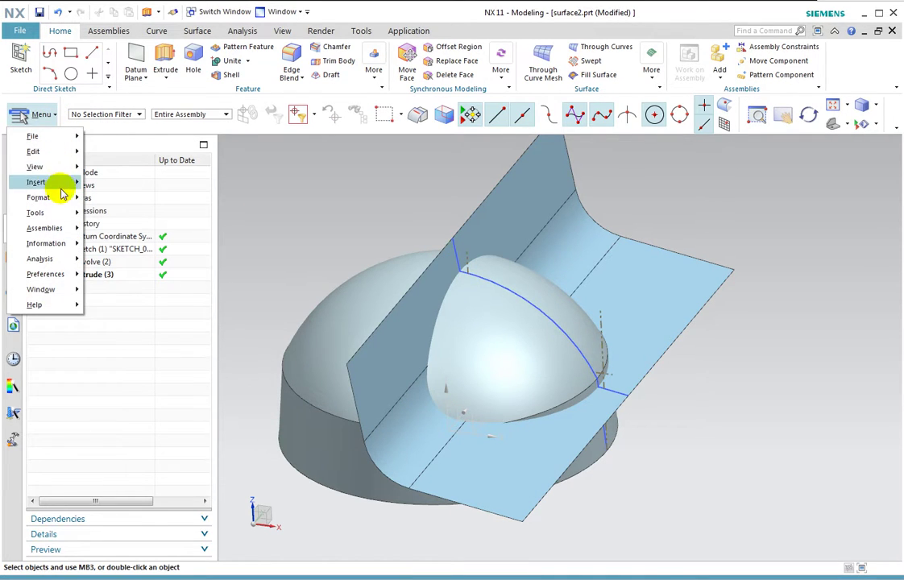
{"action": "mouse_move", "coordinate": [37, 182]}
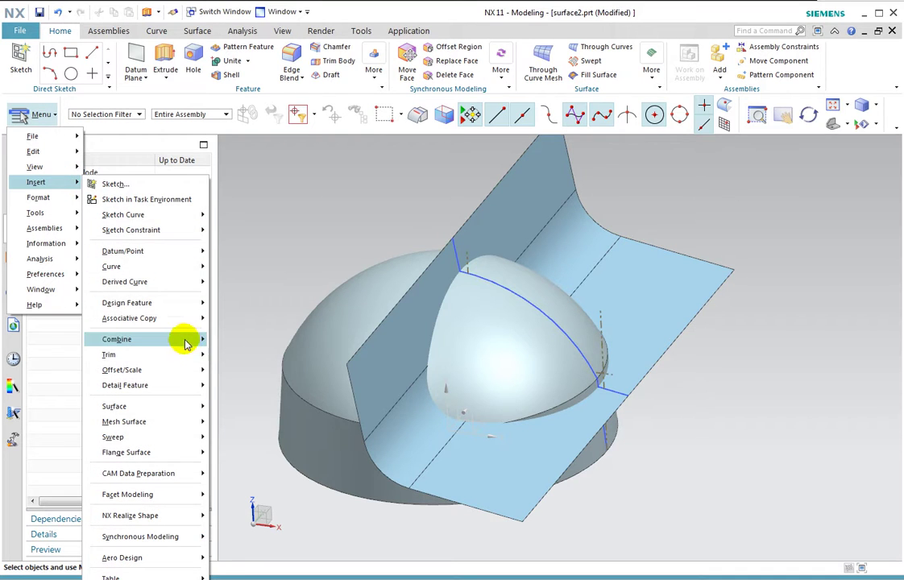
{"action": "mouse_move", "coordinate": [109, 354]}
{"action": "left_click", "coordinate": [245, 357]}
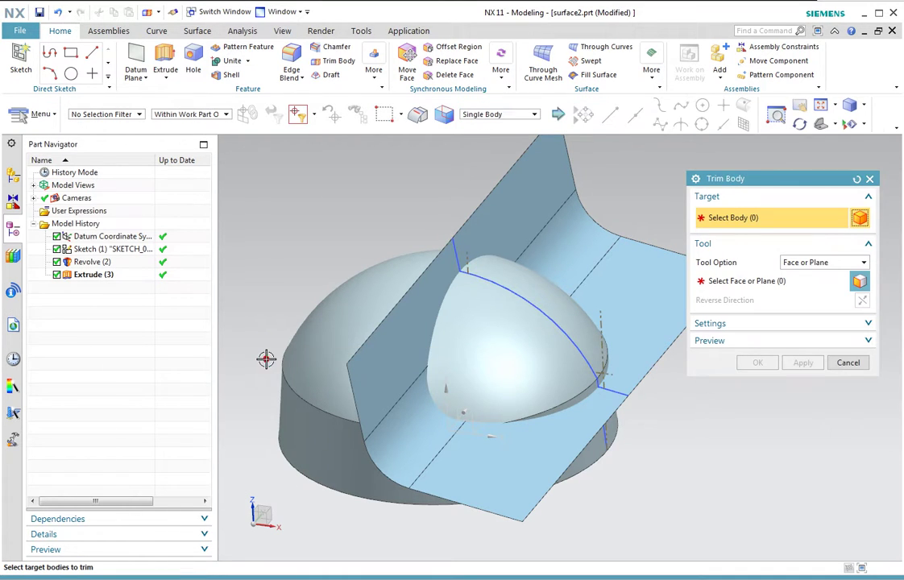
{"action": "left_click", "coordinate": [320, 311]}
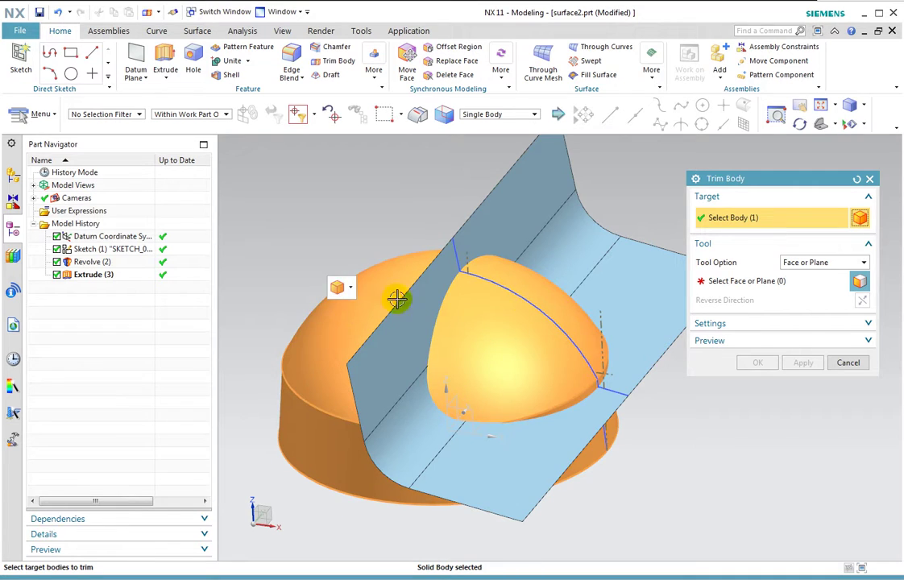
{"action": "left_click", "coordinate": [754, 283]}
{"action": "left_click", "coordinate": [583, 248]}
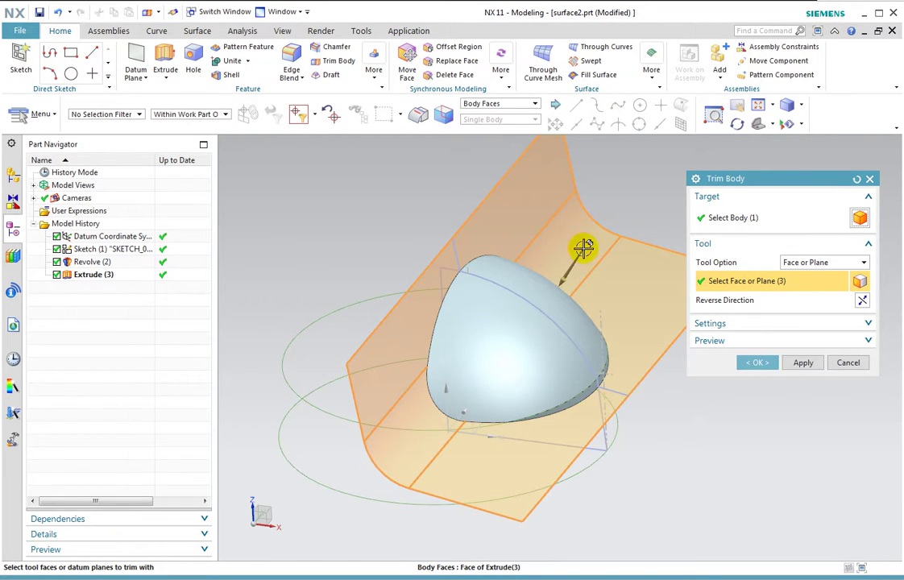
{"action": "left_click", "coordinate": [860, 301]}
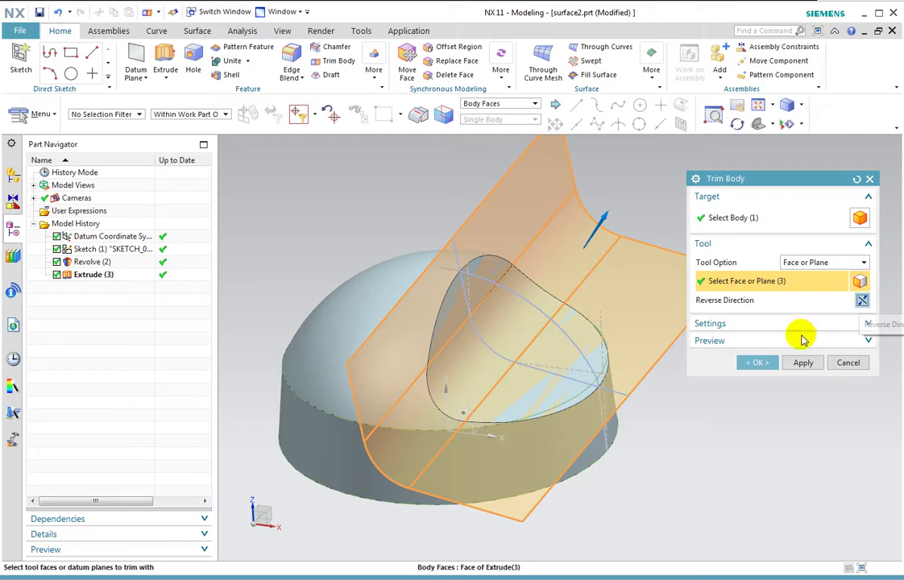
{"action": "left_click", "coordinate": [761, 363]}
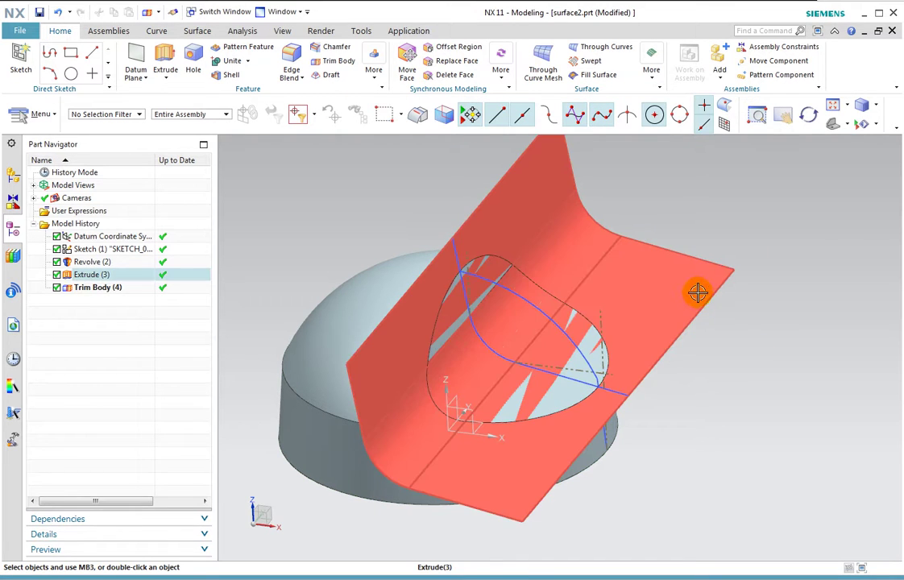
Step: Hide the extruded sheet
{"action": "right_click", "coordinate": [508, 194]}
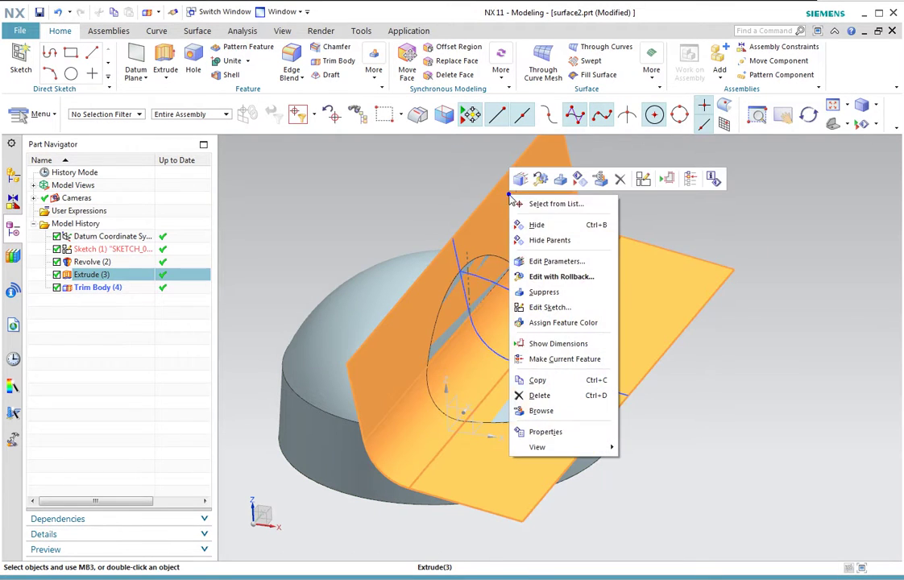
{"action": "left_click", "coordinate": [550, 224]}
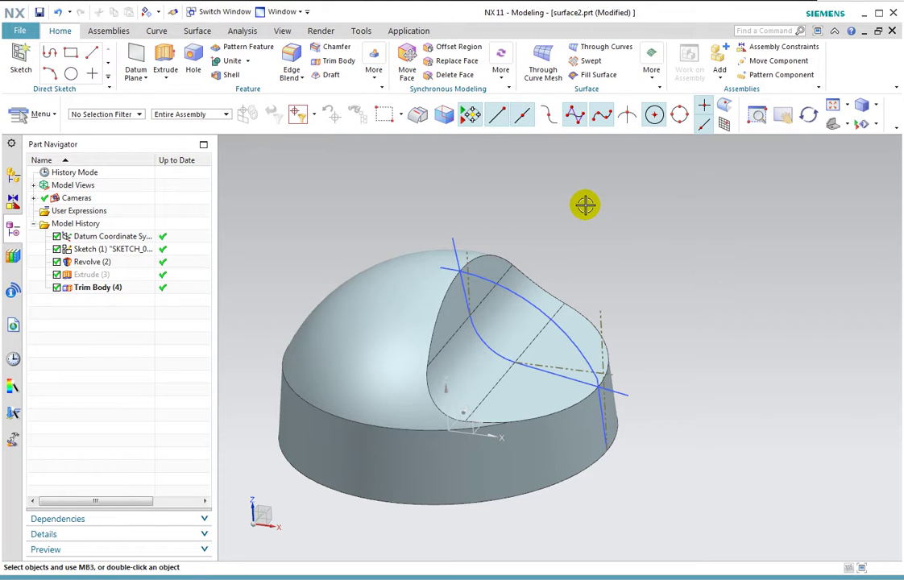
{"action": "left_click", "coordinate": [48, 114]}
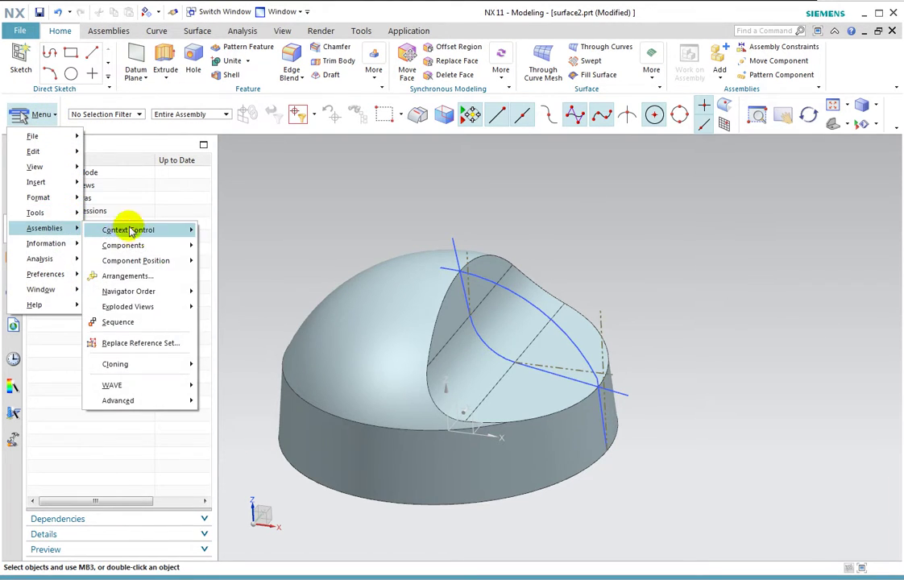
{"action": "mouse_move", "coordinate": [35, 182]}
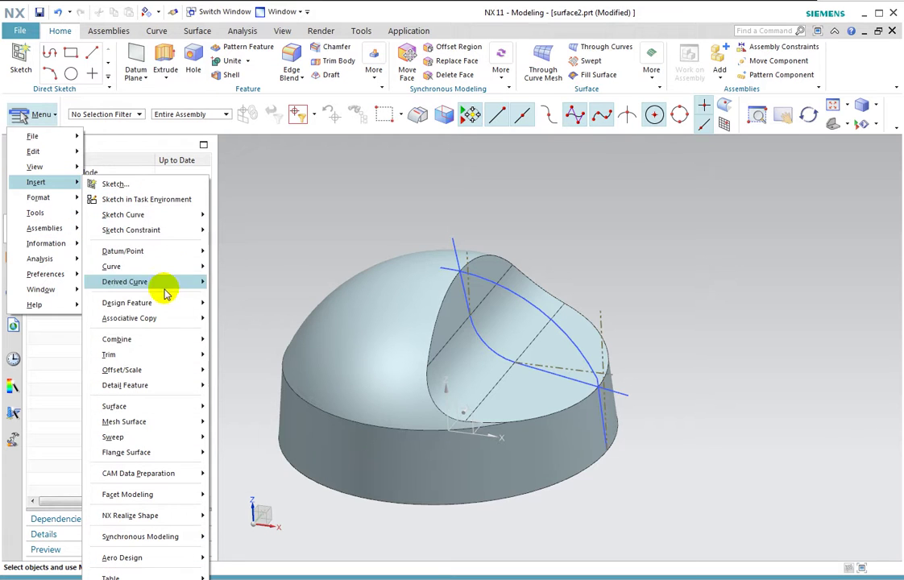
{"action": "mouse_move", "coordinate": [129, 318]}
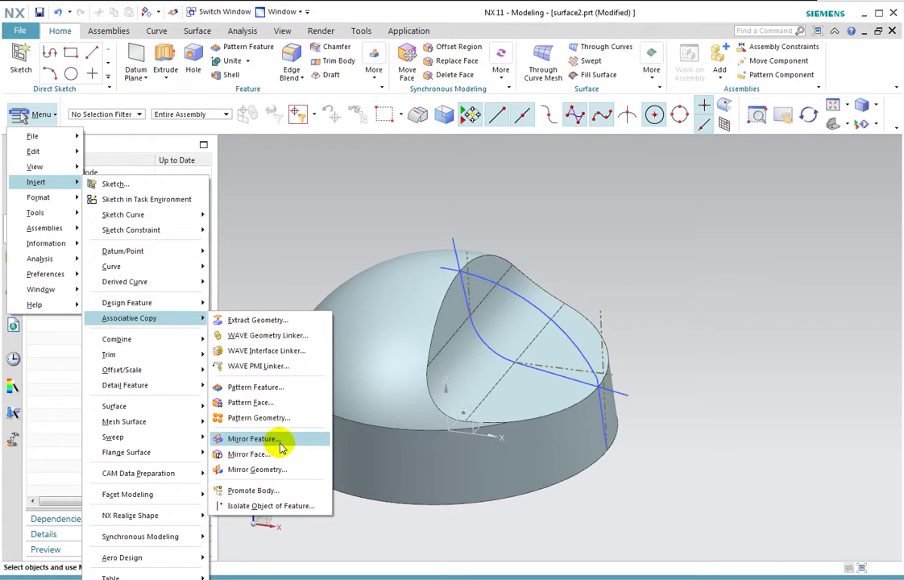
Step: Mirror Trim Body (4) across the YZ datum plane
{"action": "left_click", "coordinate": [282, 440]}
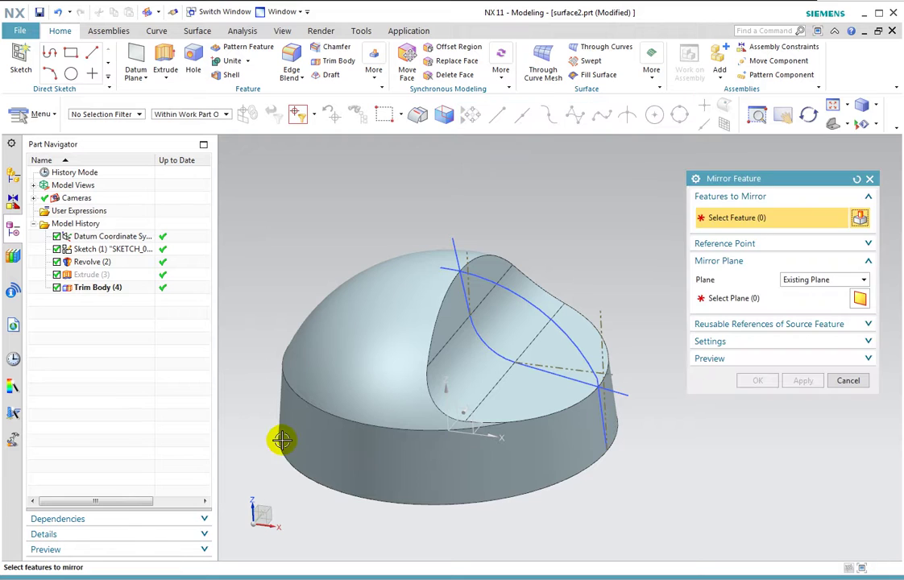
{"action": "left_click", "coordinate": [98, 290]}
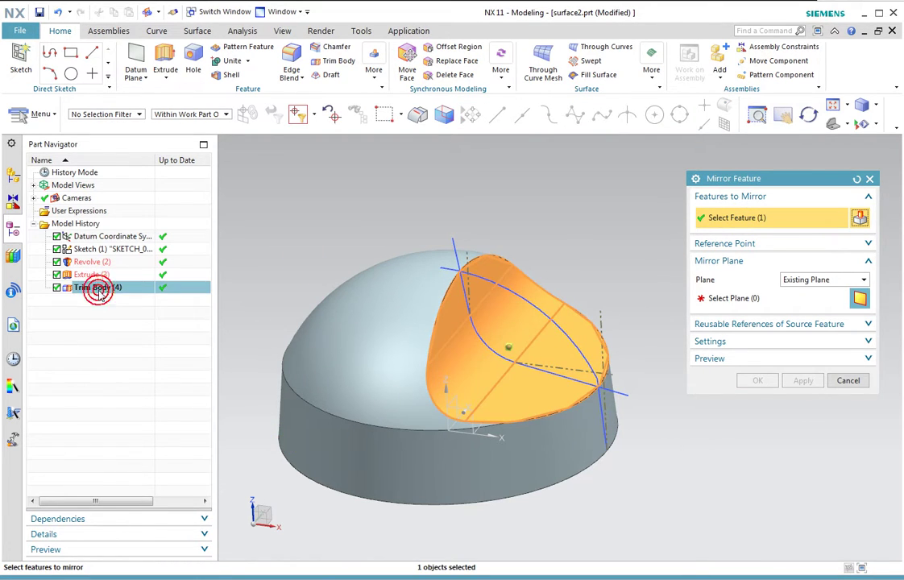
{"action": "left_click", "coordinate": [733, 298]}
{"action": "left_click", "coordinate": [455, 399]}
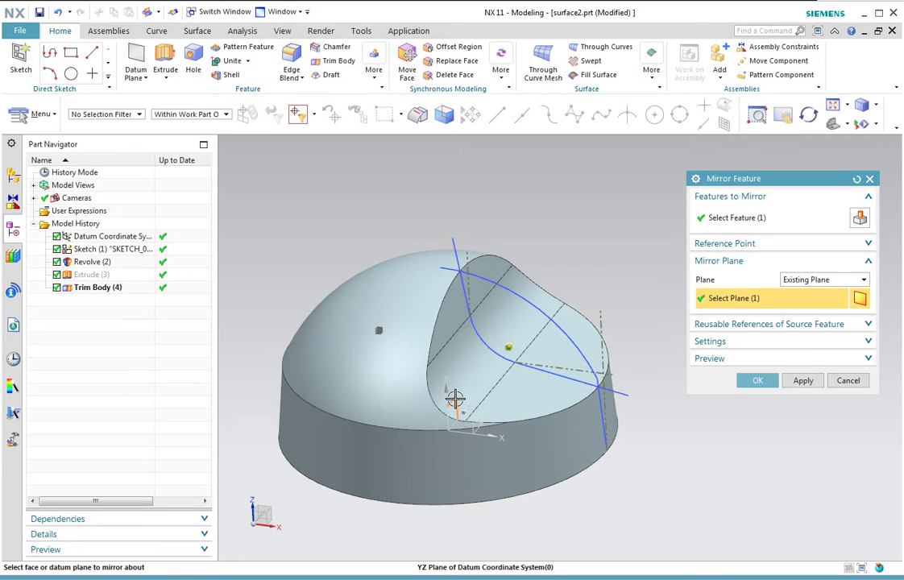
{"action": "left_click", "coordinate": [757, 379]}
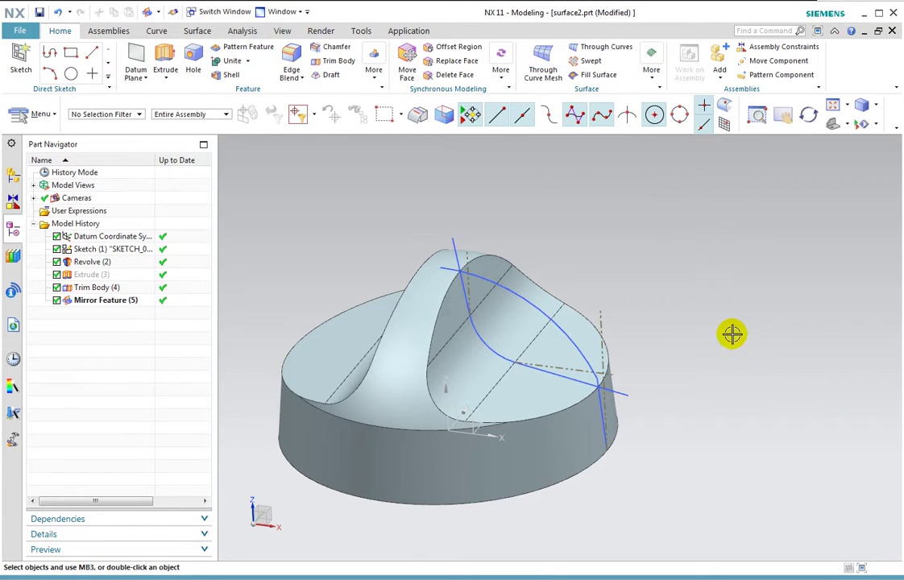
{"action": "left_click", "coordinate": [50, 117]}
{"action": "mouse_move", "coordinate": [37, 182]}
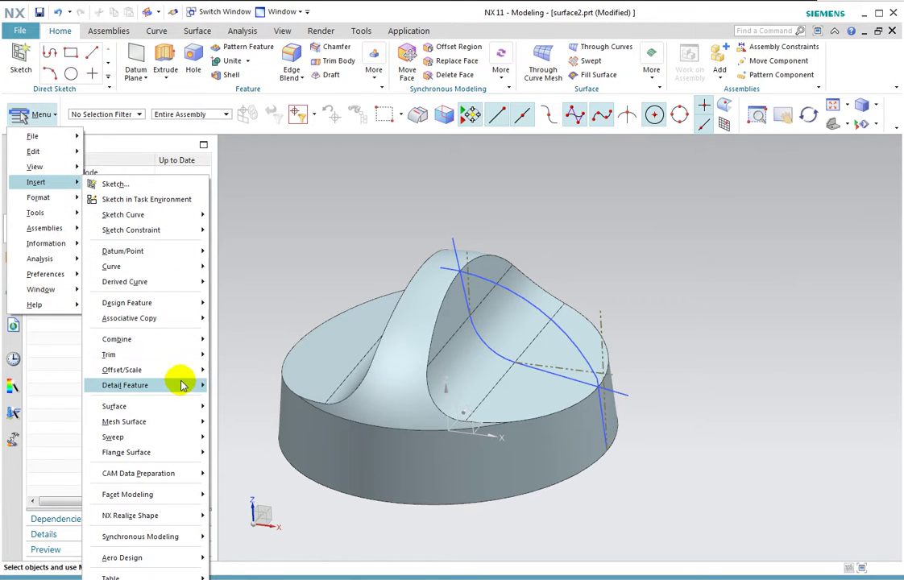
{"action": "mouse_move", "coordinate": [125, 385]}
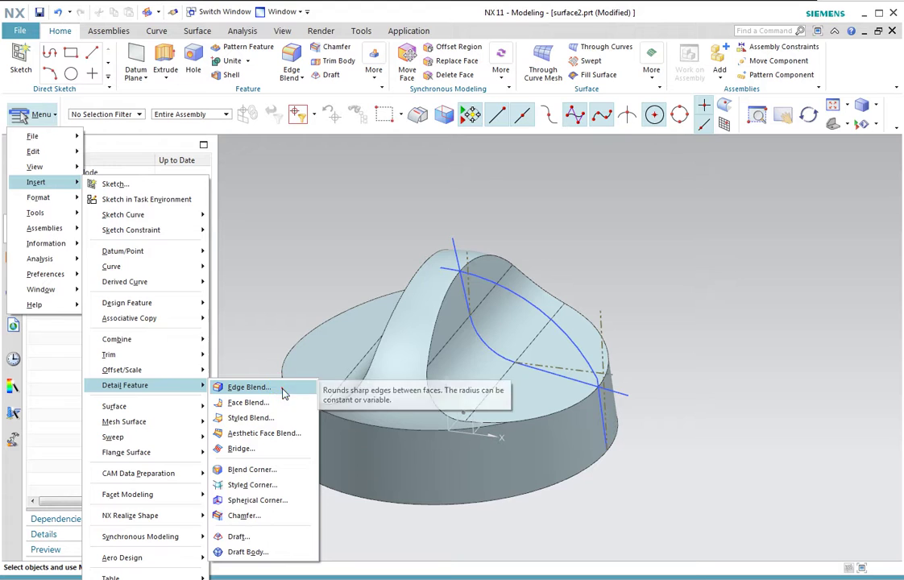
Step: Blend the curved lower front edge at 10 mm, placing variable-radius points by Point on Curve
{"action": "left_click", "coordinate": [266, 387]}
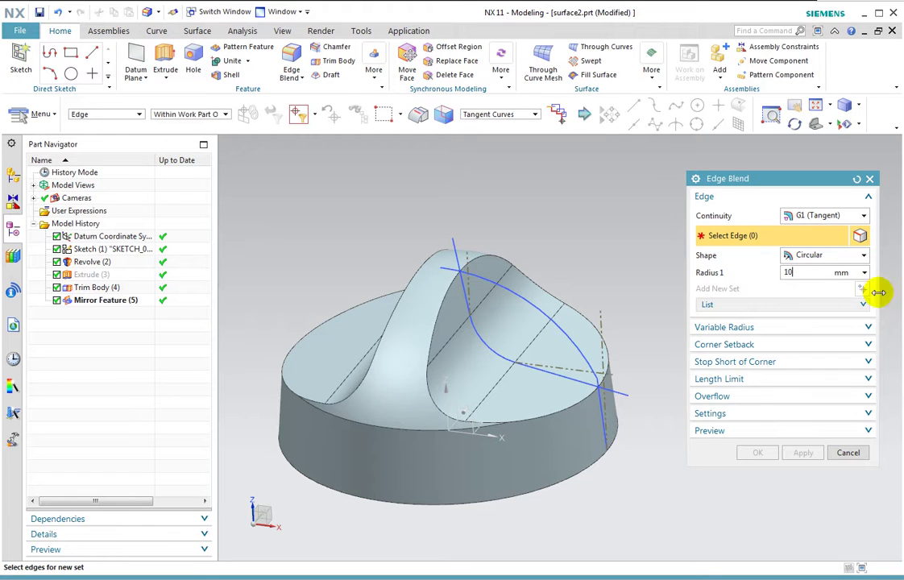
{"action": "left_click", "coordinate": [358, 427]}
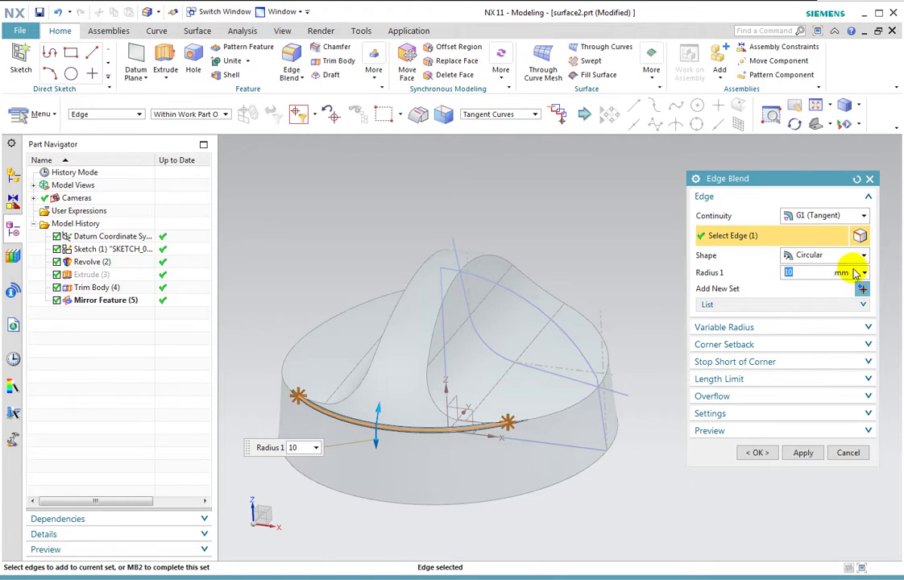
{"action": "left_click", "coordinate": [868, 328]}
{"action": "left_click", "coordinate": [862, 347]}
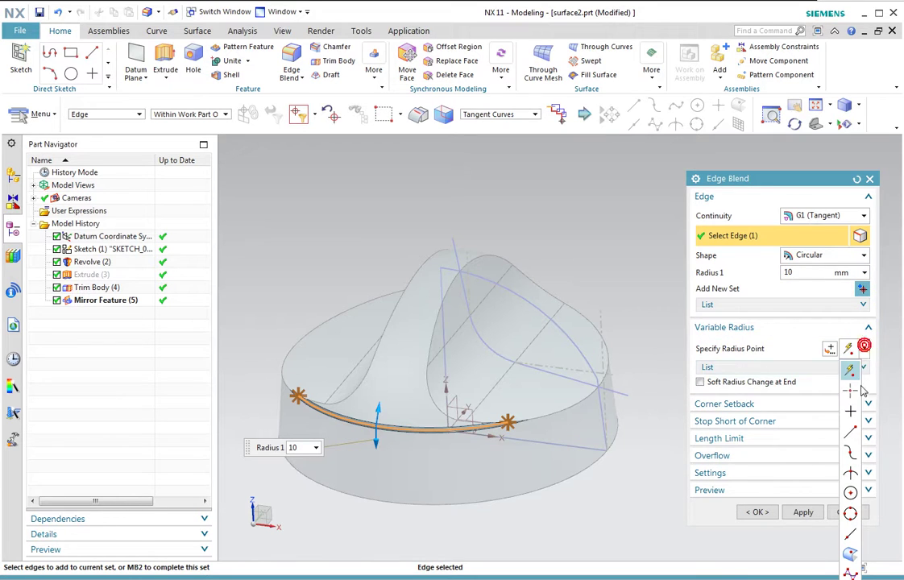
{"action": "left_click", "coordinate": [850, 431]}
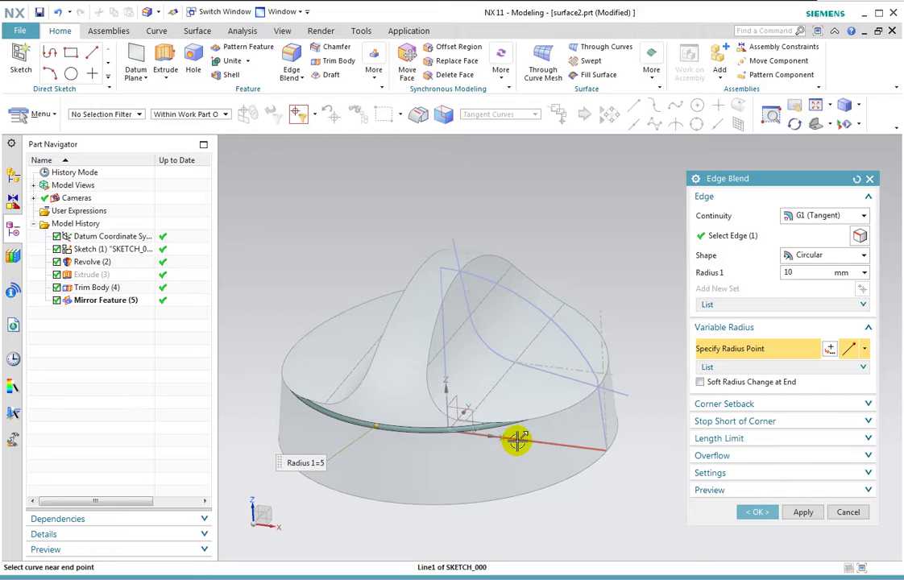
Step: Add end radius points and a 20 mm radius point at 50% arc length, then finish the blend
{"action": "left_click", "coordinate": [505, 422]}
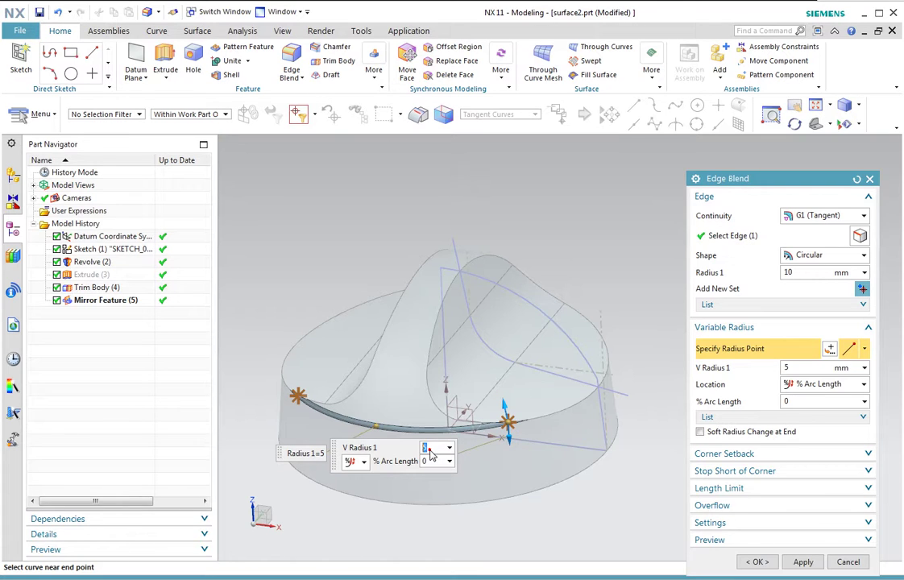
{"action": "type", "text": "10"}
{"action": "key", "text": "Return"}
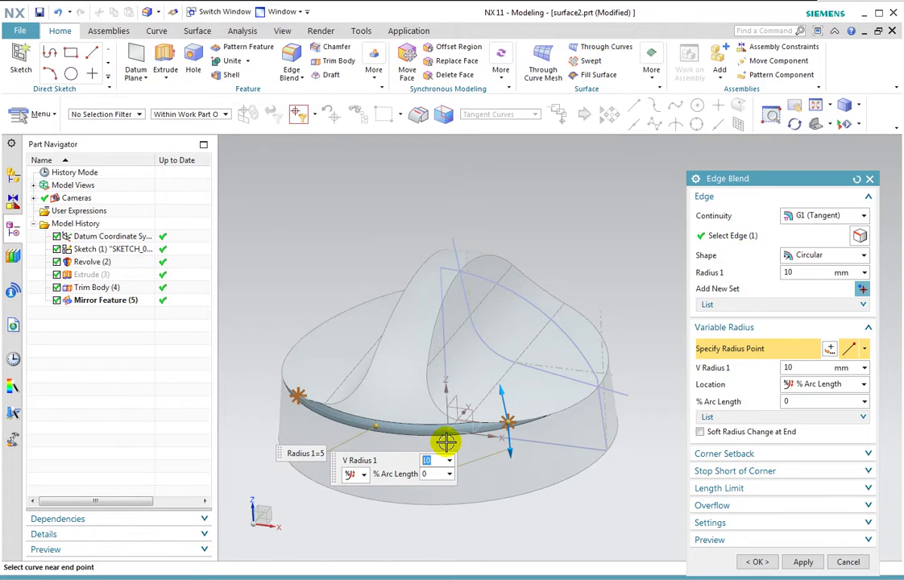
{"action": "left_click", "coordinate": [300, 396]}
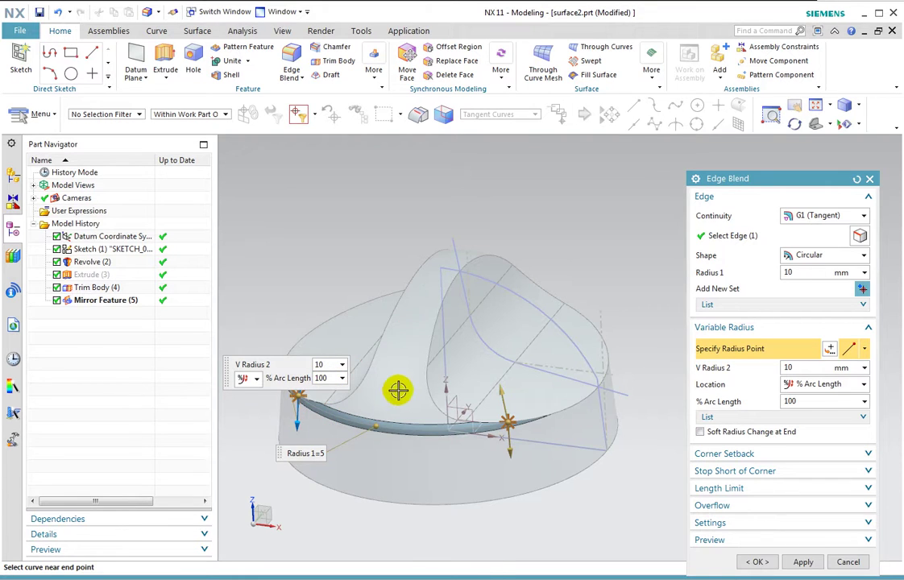
{"action": "left_click", "coordinate": [865, 352]}
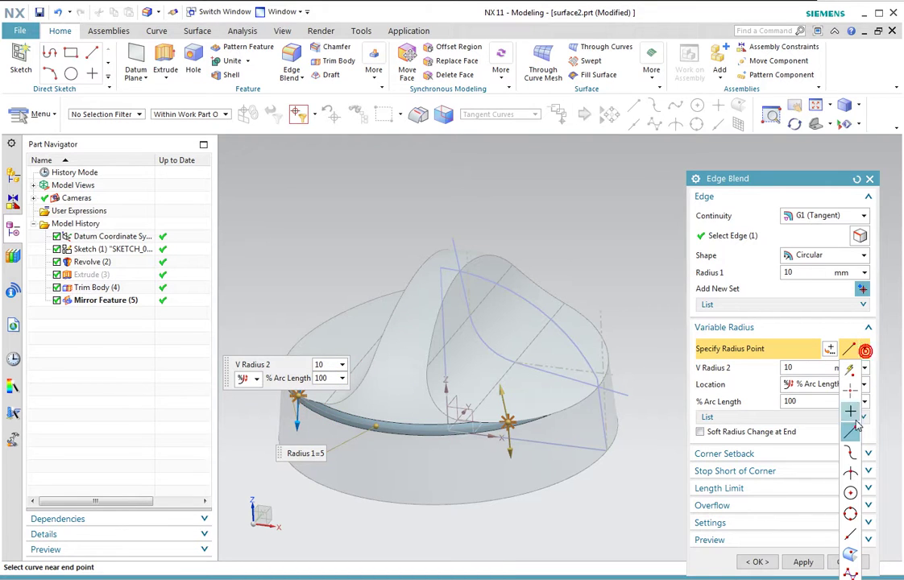
{"action": "left_click", "coordinate": [851, 535]}
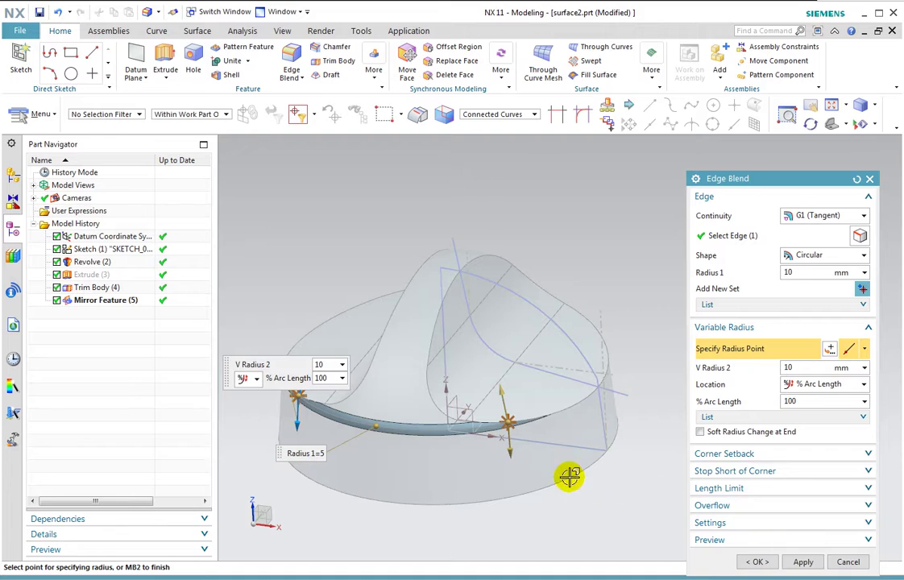
{"action": "left_click", "coordinate": [415, 429]}
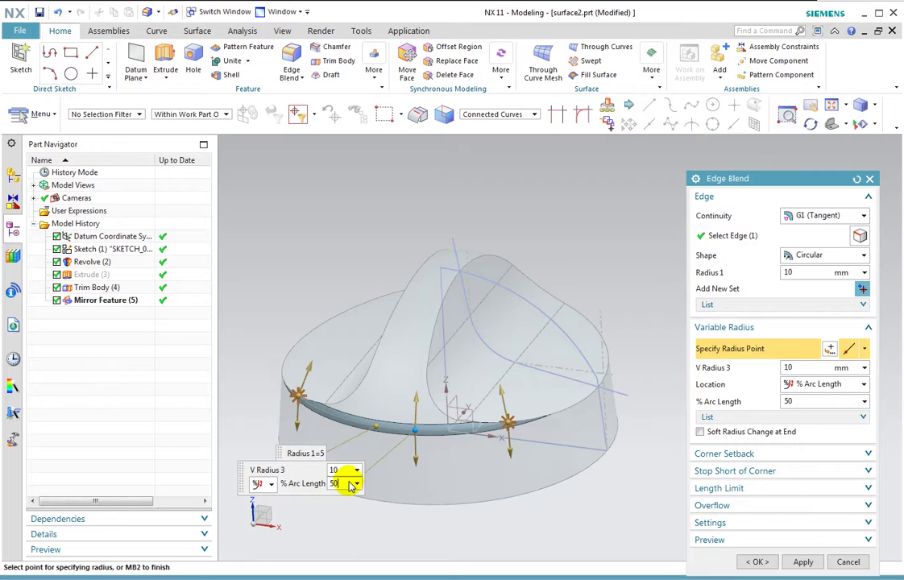
{"action": "type", "text": "20"}
{"action": "key", "text": "Return"}
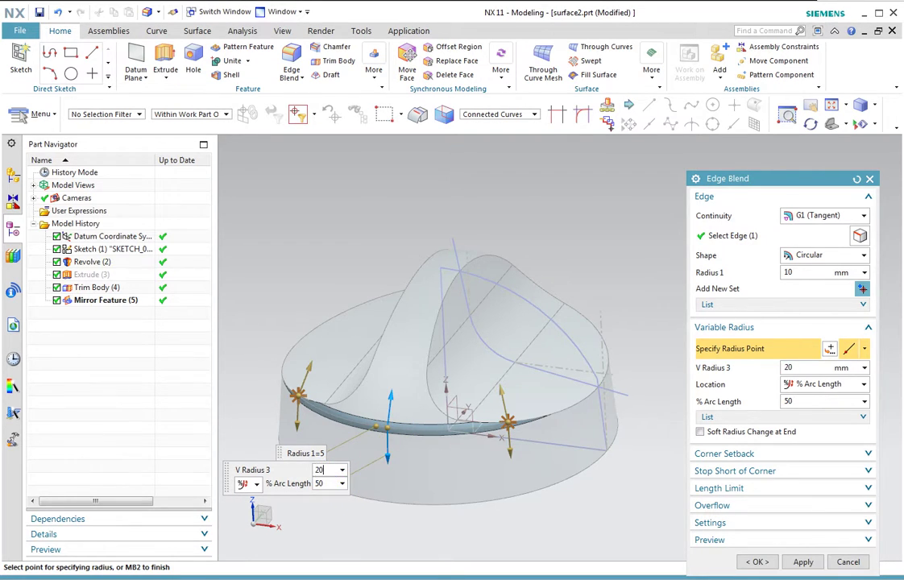
{"action": "key", "text": "Return"}
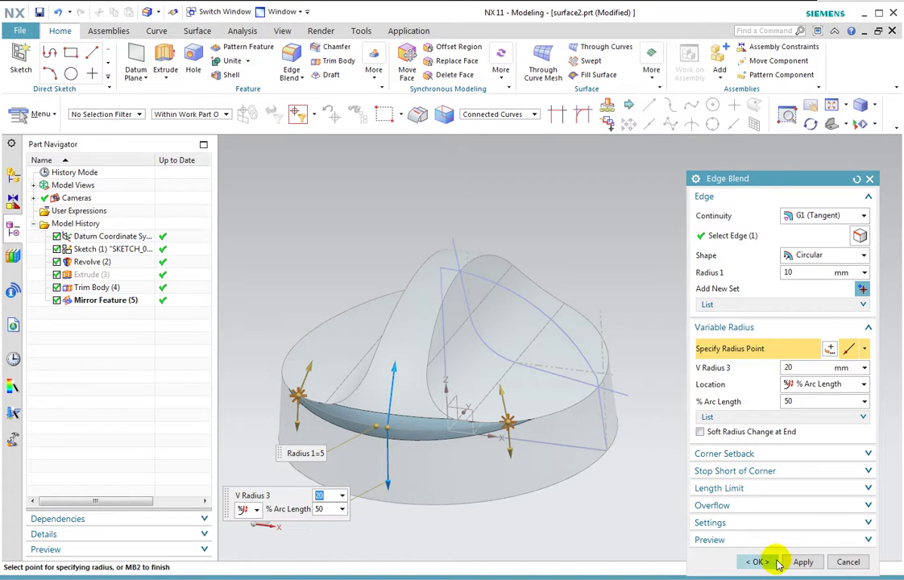
{"action": "left_click", "coordinate": [758, 563]}
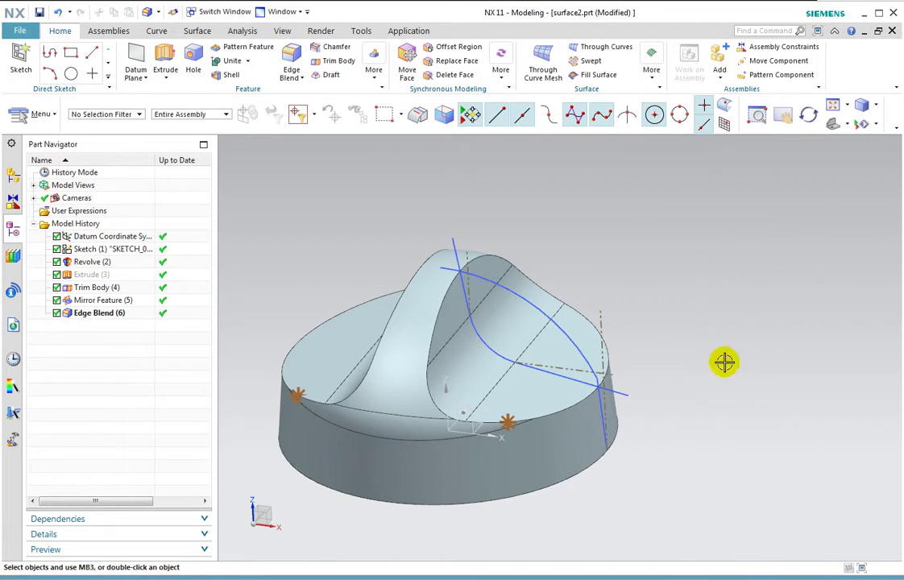
Step: Mirror Edge Blend (6) across the datum XZ plane onto the opposite trimmed edge
{"action": "mouse_move", "coordinate": [629, 313]}
{"action": "middle_mouse_down"}
{"action": "mouse_move", "coordinate": [584, 323]}
{"action": "mouse_move", "coordinate": [606, 323]}
{"action": "mouse_move", "coordinate": [595, 324]}
{"action": "middle_mouse_up"}
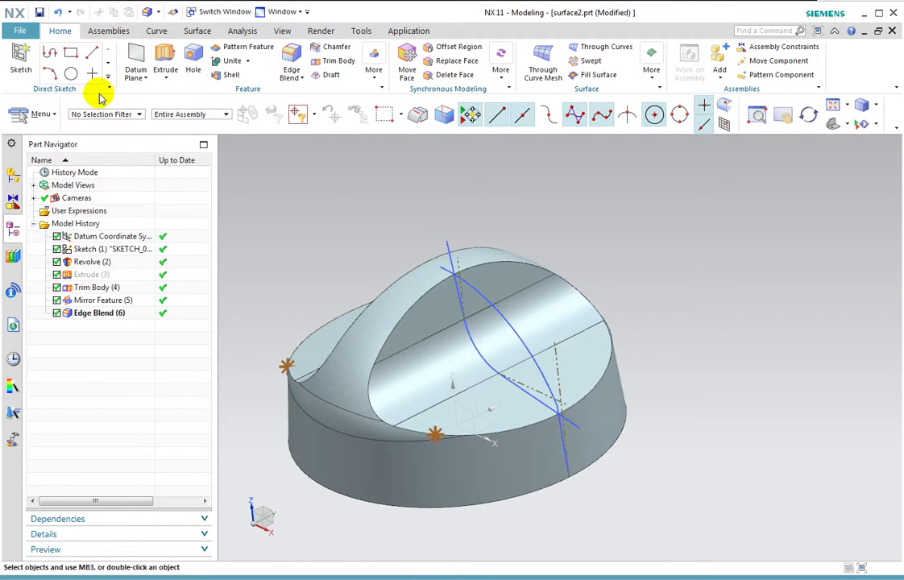
{"action": "left_click", "coordinate": [48, 114]}
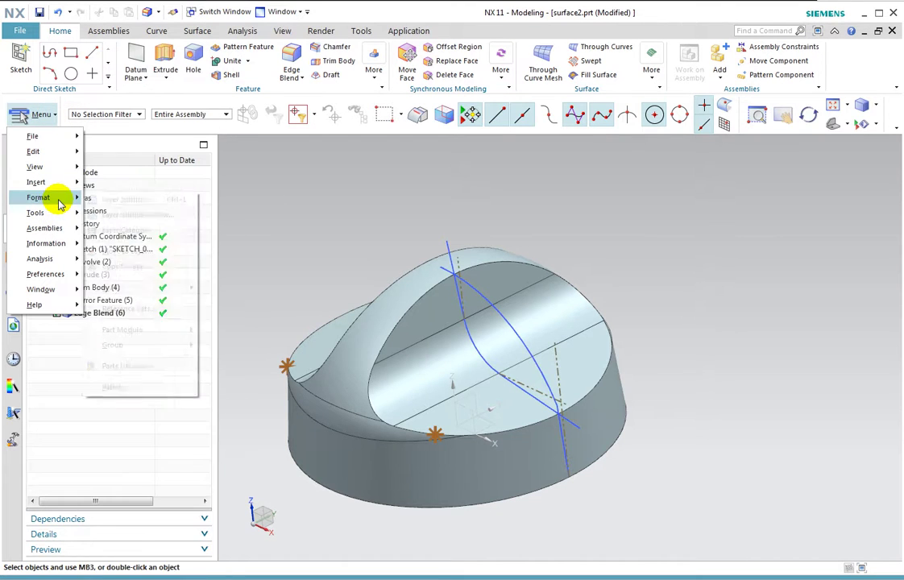
{"action": "mouse_move", "coordinate": [37, 182]}
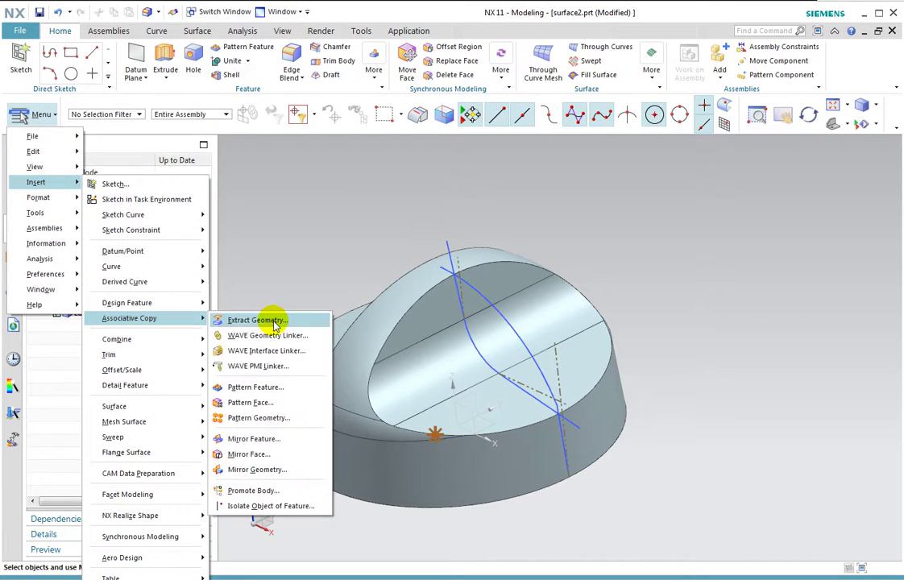
{"action": "mouse_move", "coordinate": [129, 318]}
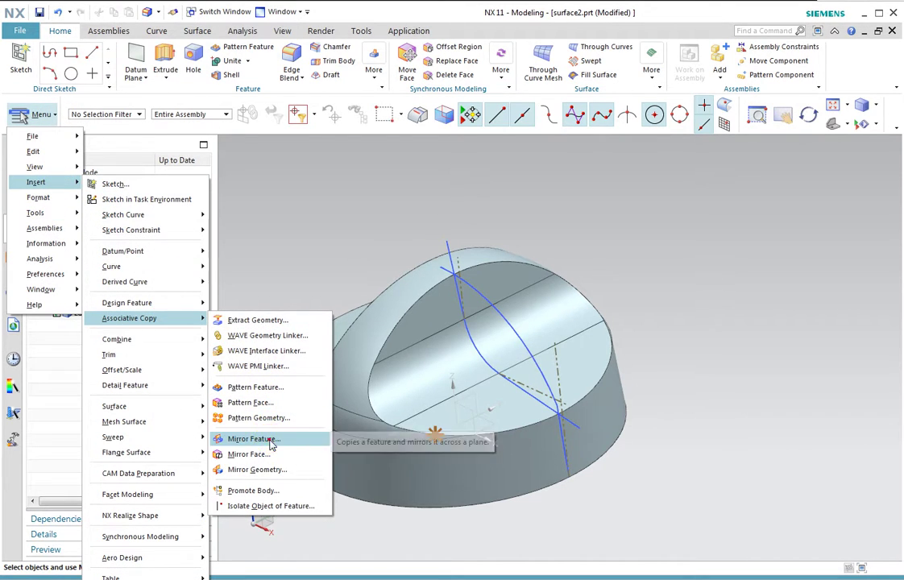
{"action": "left_click", "coordinate": [270, 438]}
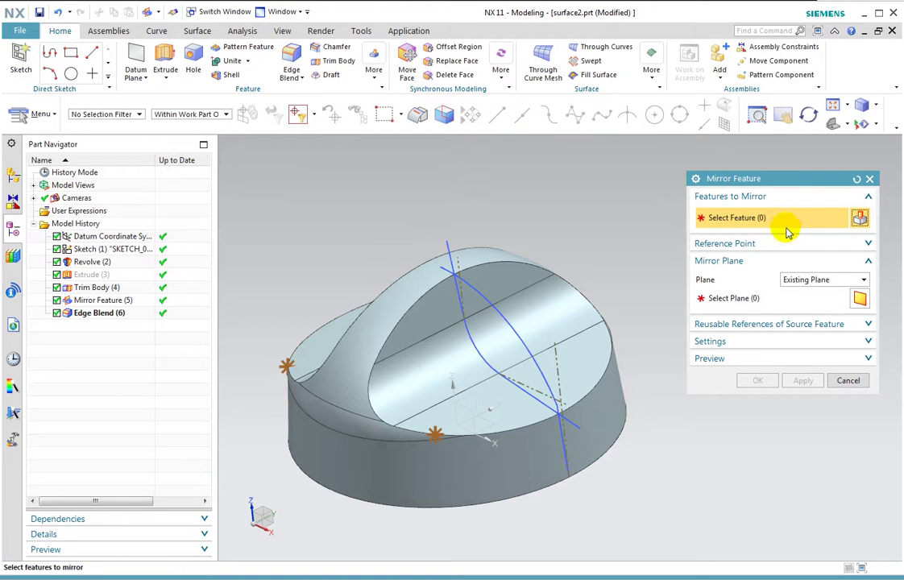
{"action": "left_click", "coordinate": [88, 314]}
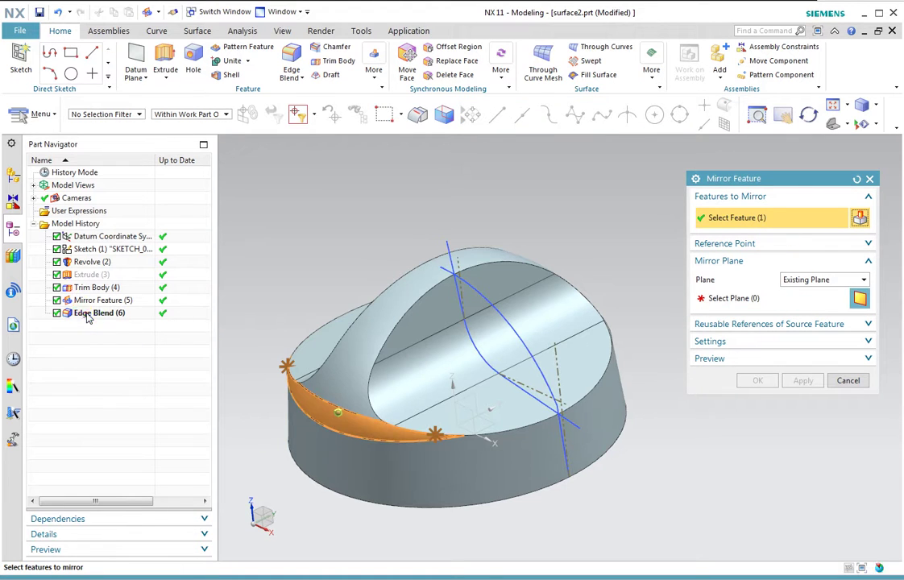
{"action": "left_click", "coordinate": [779, 299]}
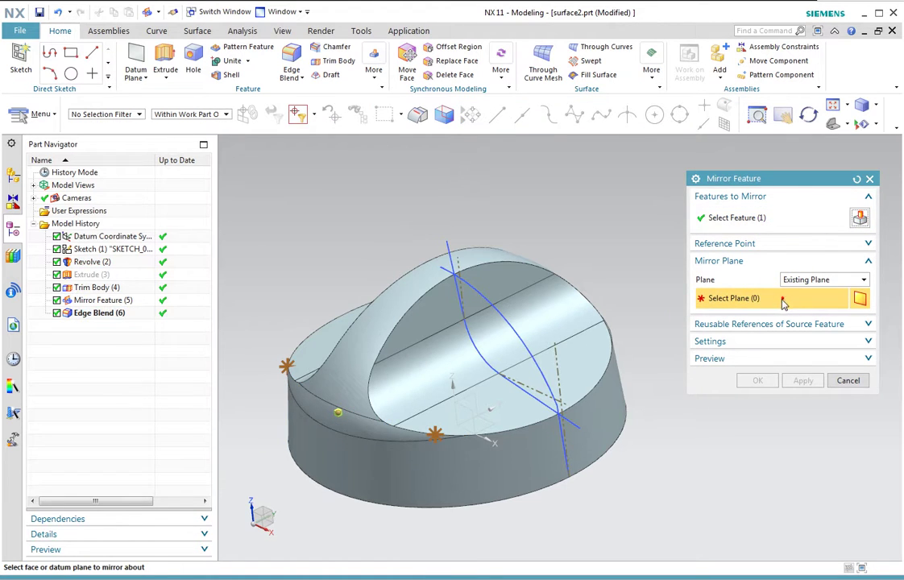
{"action": "left_click", "coordinate": [476, 405]}
{"action": "left_click", "coordinate": [757, 382]}
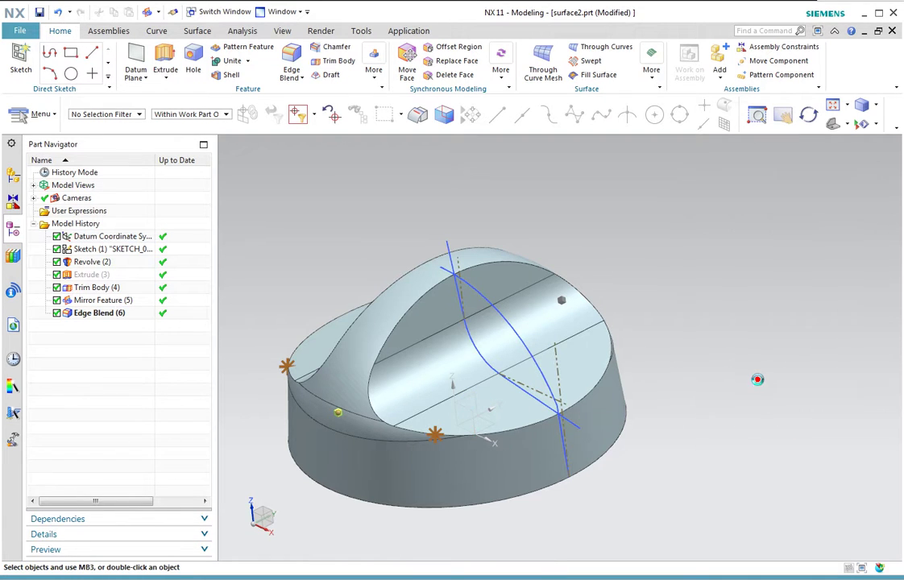
{"action": "mouse_move", "coordinate": [723, 307]}
{"action": "middle_mouse_down"}
{"action": "mouse_move", "coordinate": [676, 343]}
{"action": "mouse_move", "coordinate": [714, 326]}
{"action": "mouse_move", "coordinate": [716, 309]}
{"action": "middle_mouse_up"}
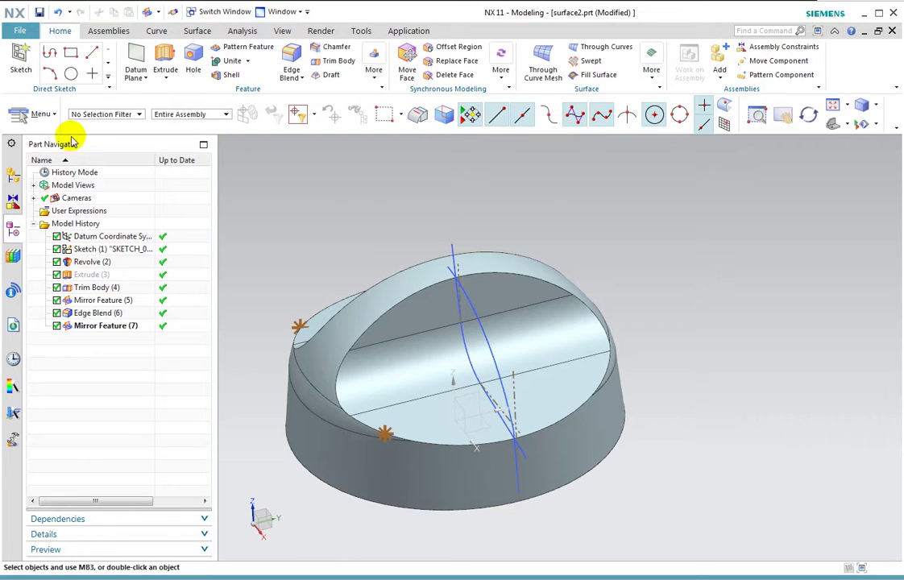
Step: Round the inner and outer top edge loops with a reset 5 mm constant edge blend
{"action": "left_click", "coordinate": [51, 118]}
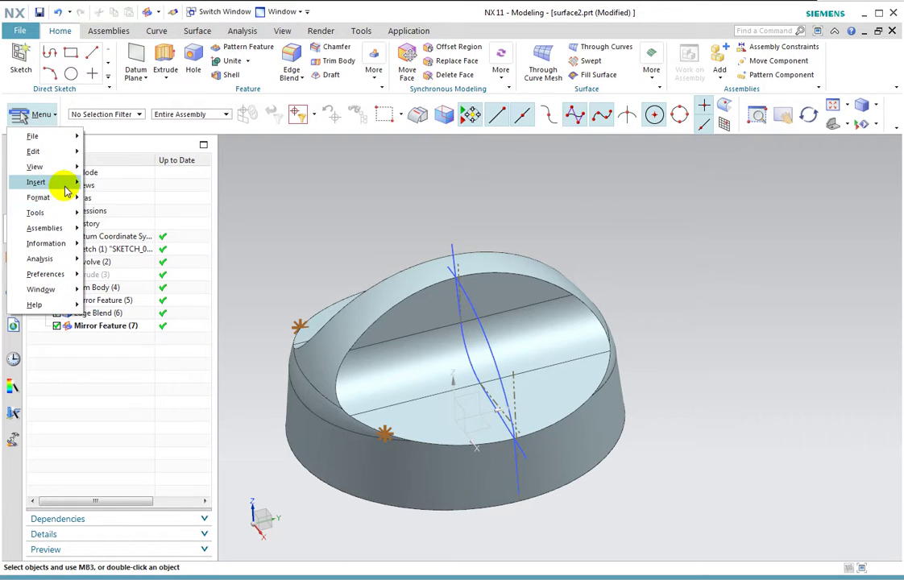
{"action": "left_click", "coordinate": [35, 182]}
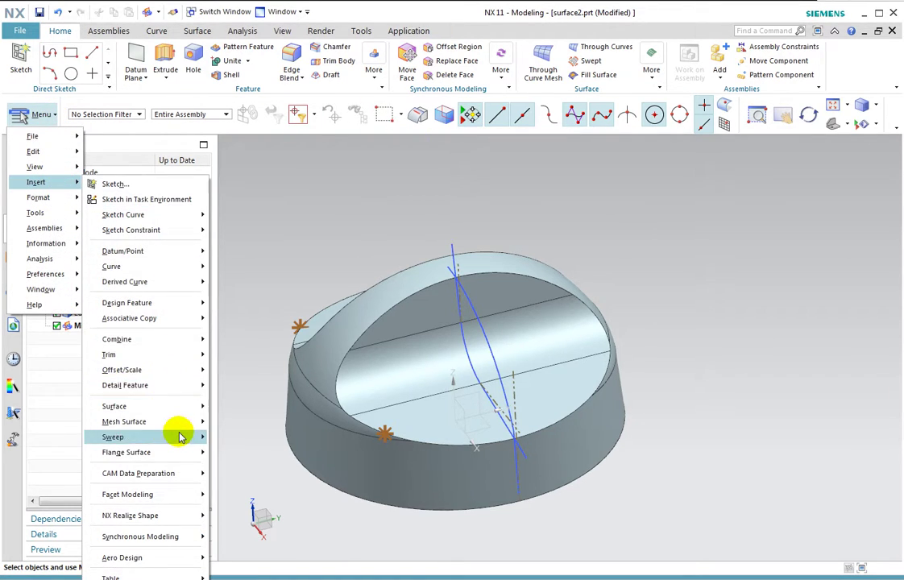
{"action": "mouse_move", "coordinate": [125, 385]}
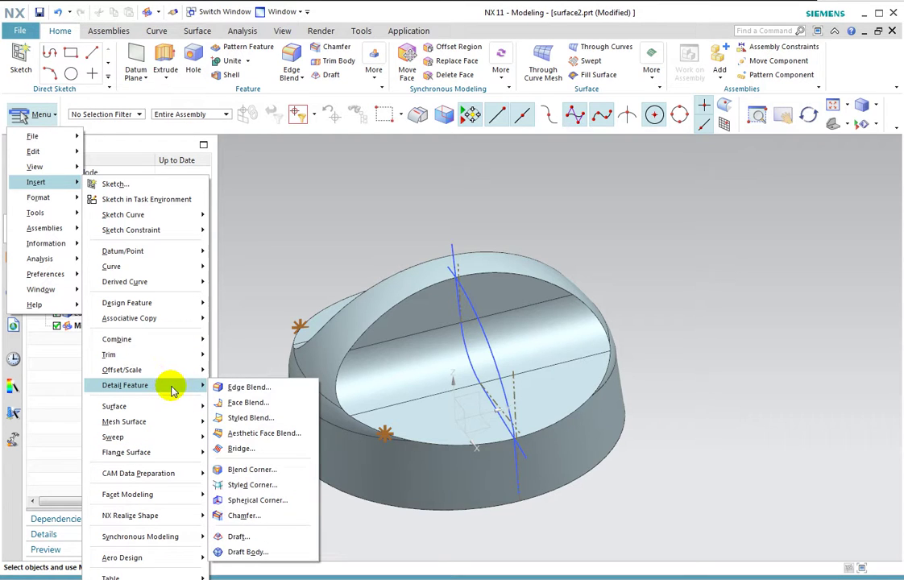
{"action": "left_click", "coordinate": [259, 385]}
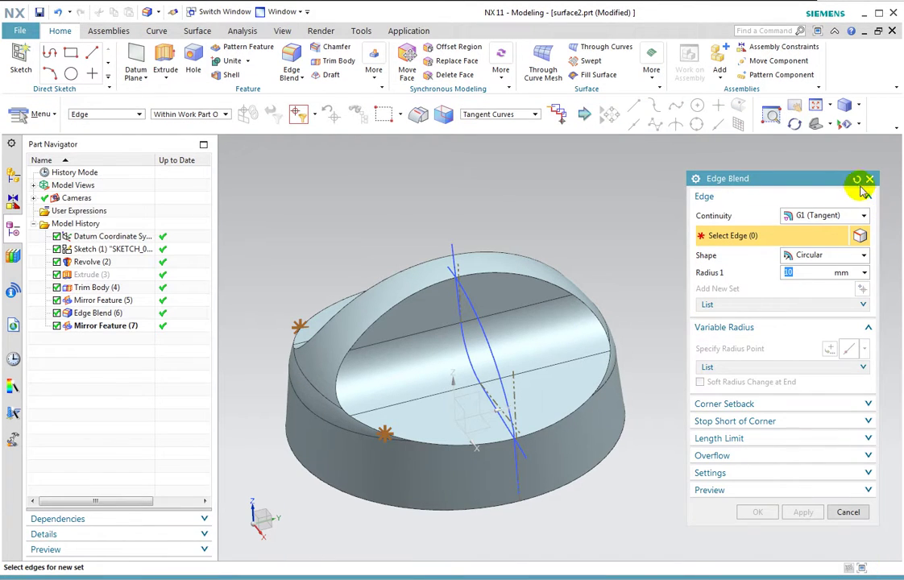
{"action": "left_click", "coordinate": [856, 179]}
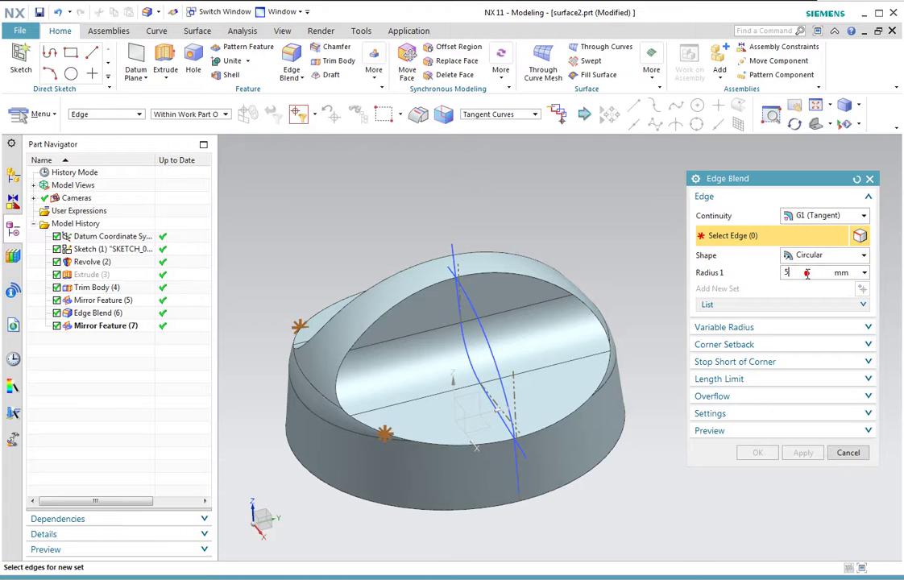
{"action": "left_click", "coordinate": [525, 276]}
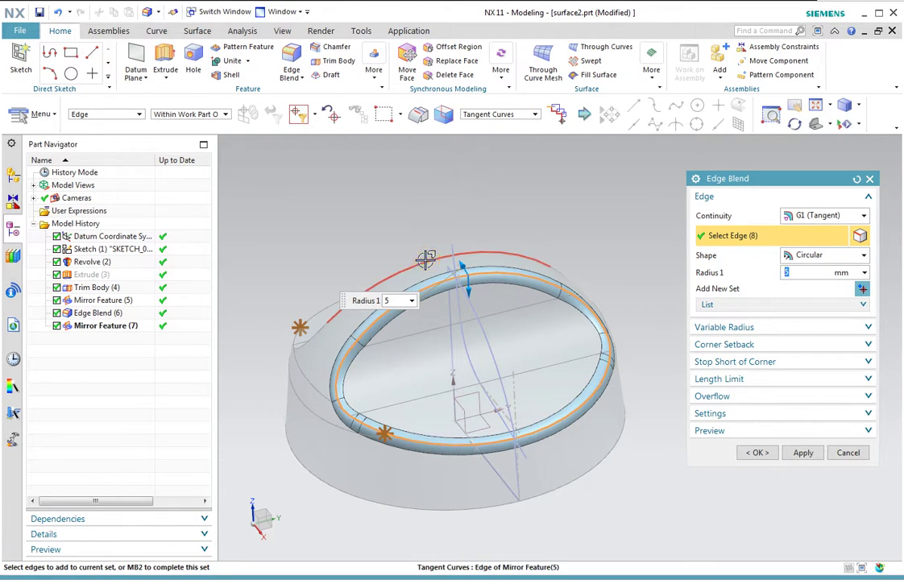
{"action": "left_click", "coordinate": [424, 256]}
{"action": "left_click", "coordinate": [746, 456]}
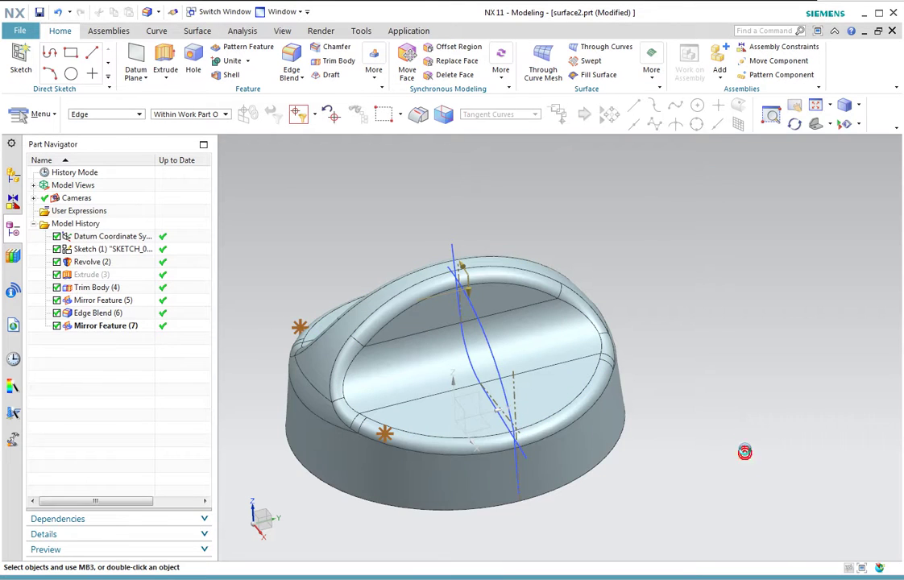
{"action": "middle_click_drag", "start_coordinate": [729, 428], "coordinate": [684, 328]}
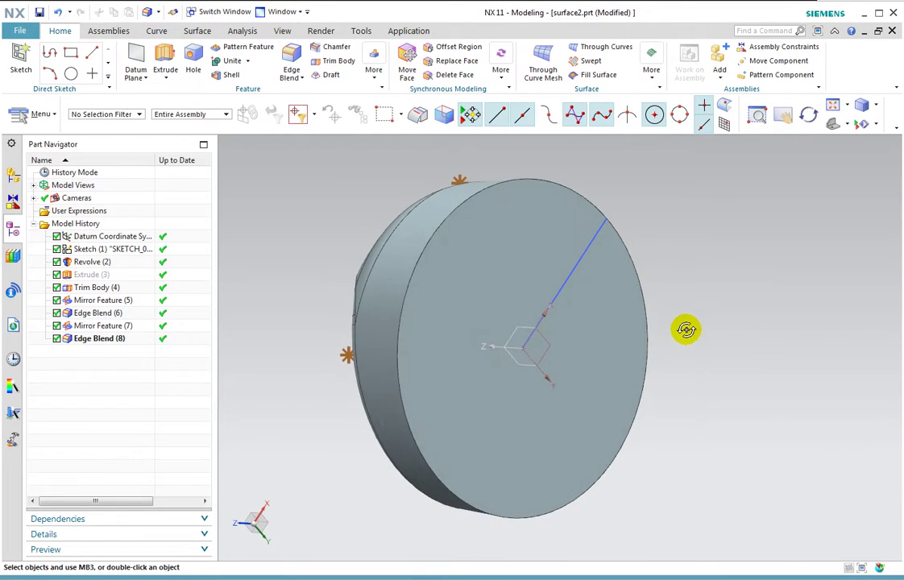
Step: Shell the body to 4 mm thickness, removing the flat bottom face
{"action": "left_click", "coordinate": [58, 117]}
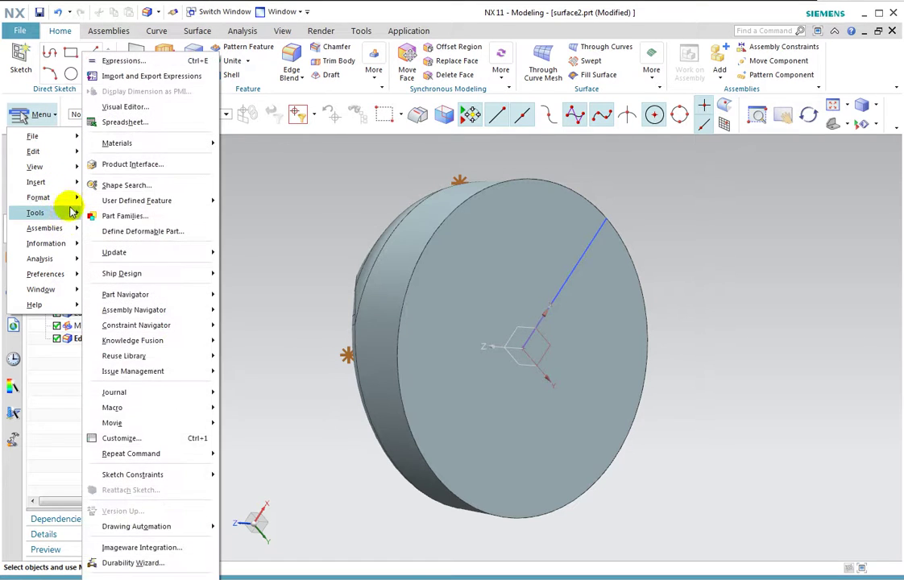
{"action": "mouse_move", "coordinate": [36, 182]}
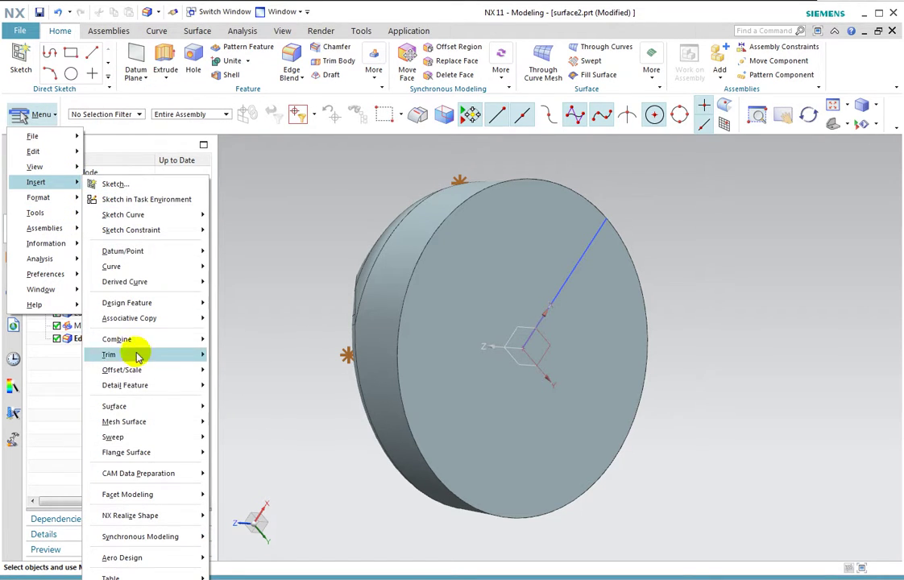
{"action": "mouse_move", "coordinate": [121, 369]}
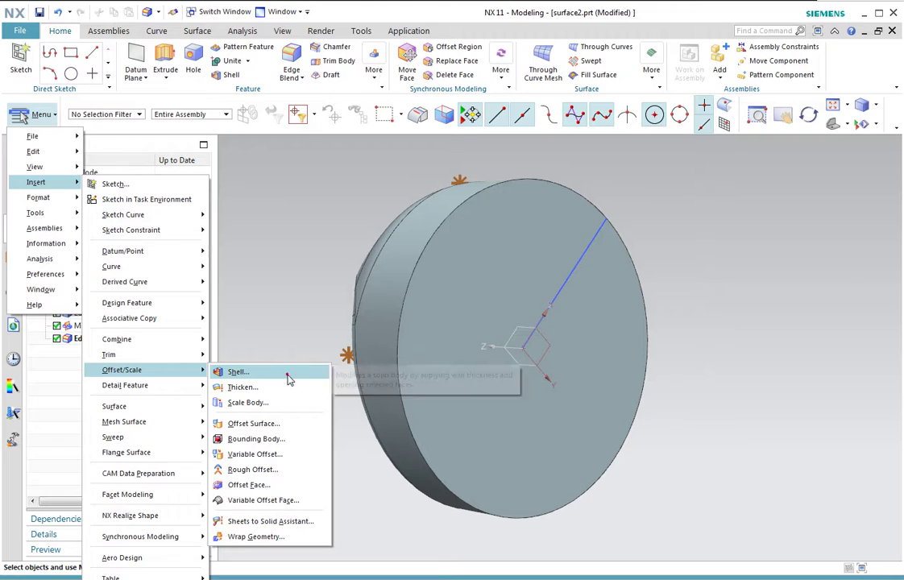
{"action": "left_click", "coordinate": [288, 374]}
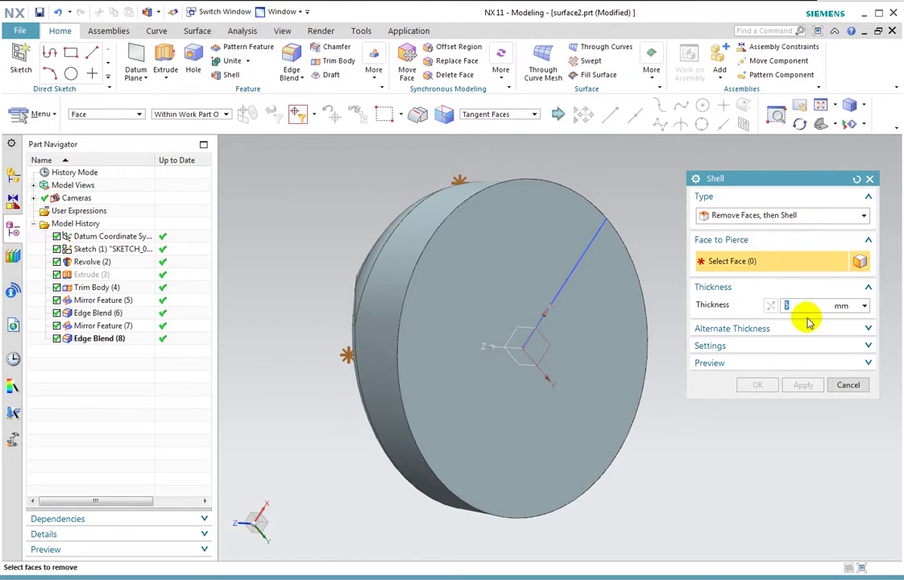
{"action": "type", "text": "4"}
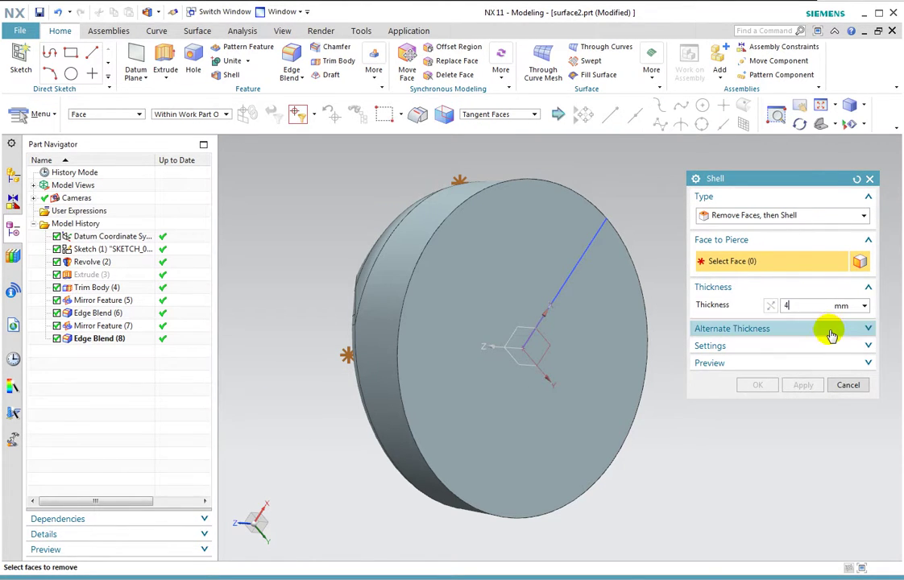
{"action": "double_click", "coordinate": [821, 306]}
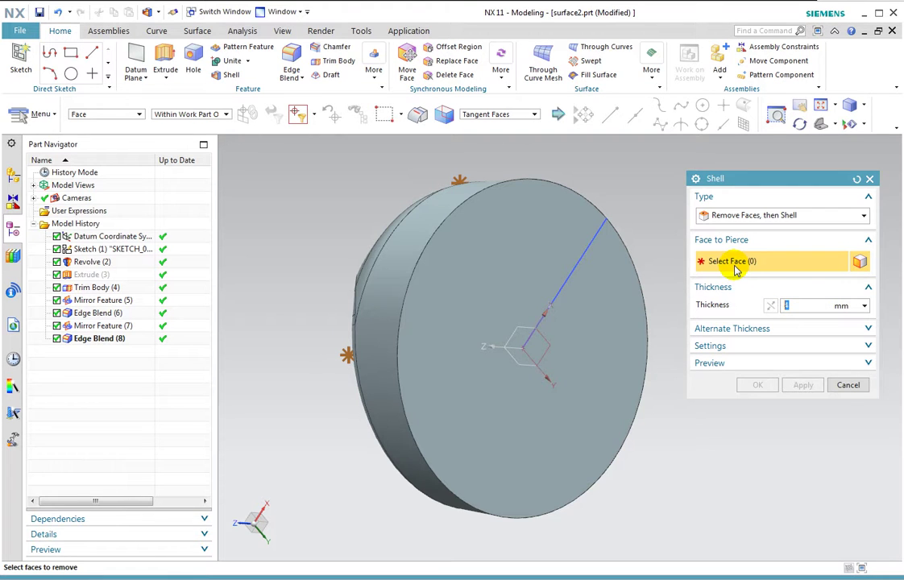
{"action": "left_click", "coordinate": [511, 237]}
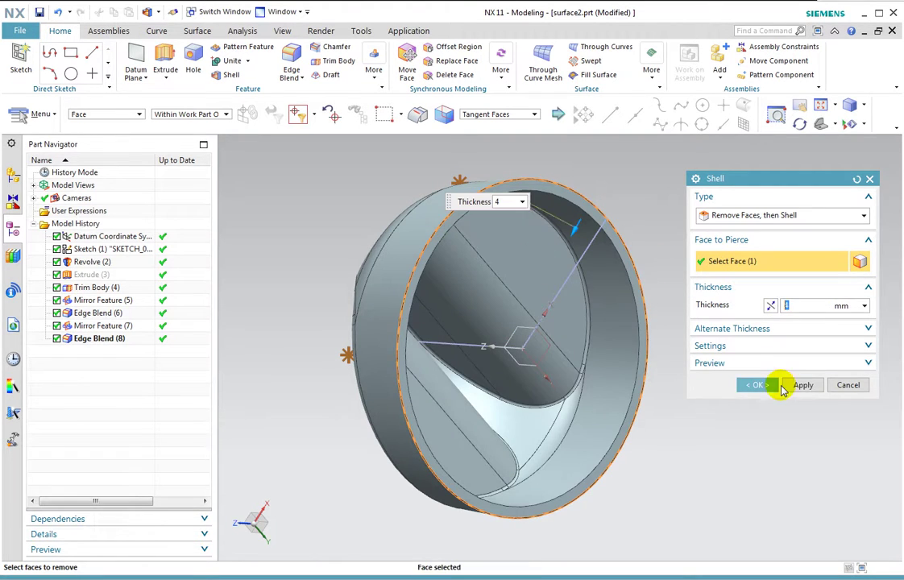
{"action": "left_click", "coordinate": [757, 384]}
{"action": "mouse_move", "coordinate": [541, 205]}
{"action": "middle_mouse_down"}
{"action": "mouse_move", "coordinate": [587, 278]}
{"action": "mouse_move", "coordinate": [623, 262]}
{"action": "mouse_move", "coordinate": [637, 267]}
{"action": "middle_mouse_up"}
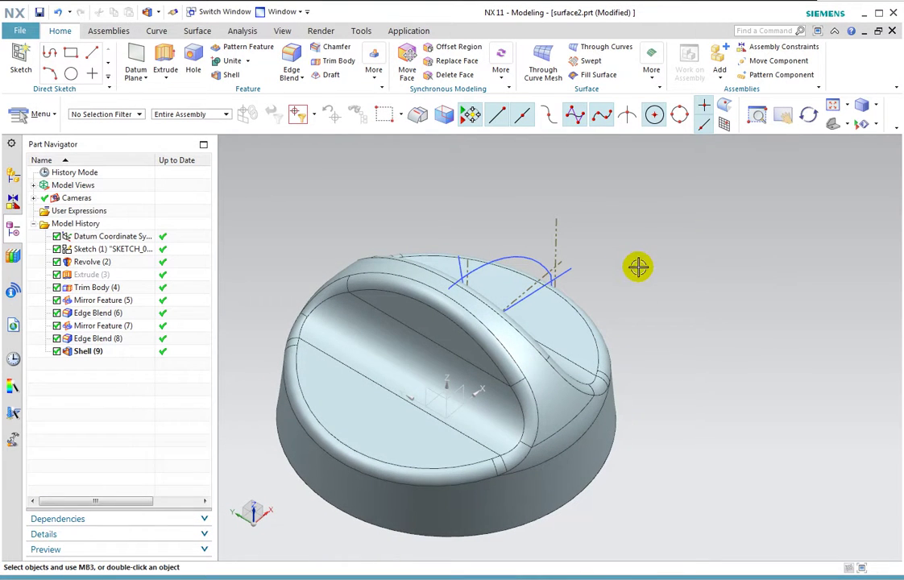